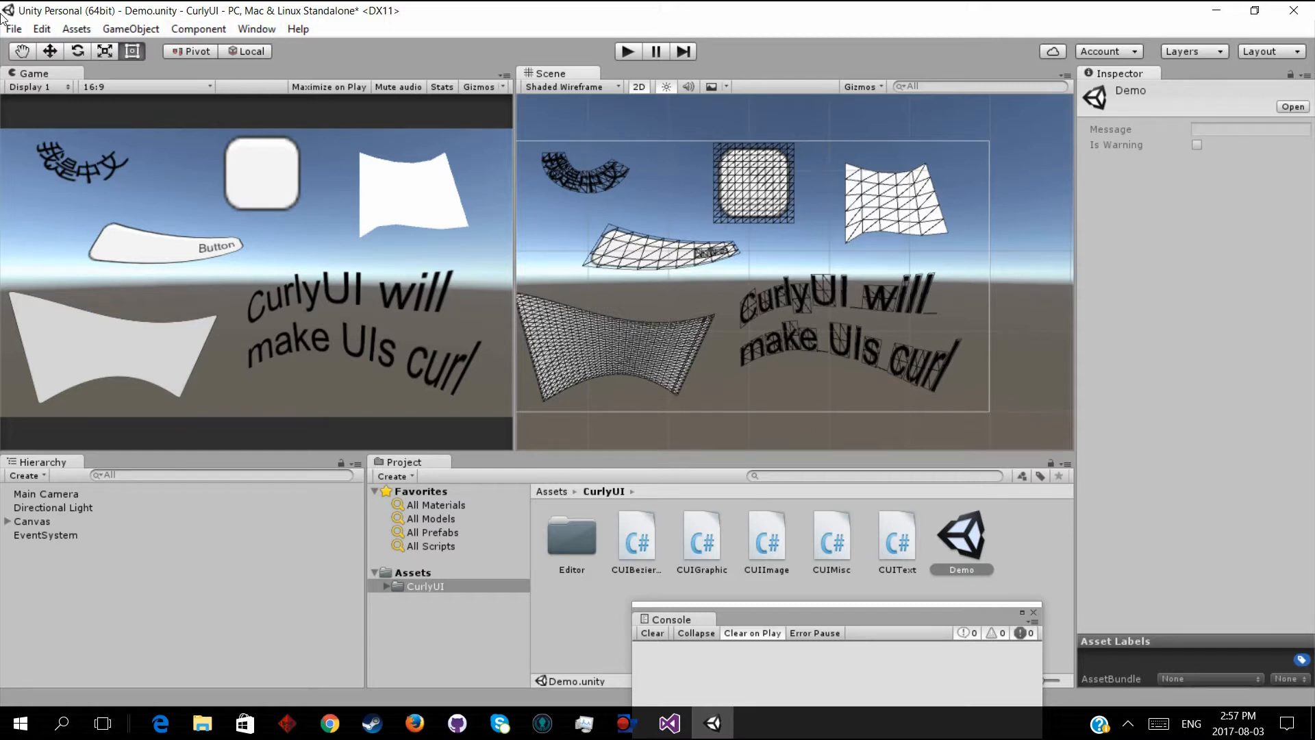
Create a new scene in place of the open Demo scene
{"action": "left_click", "coordinate": [15, 30]}
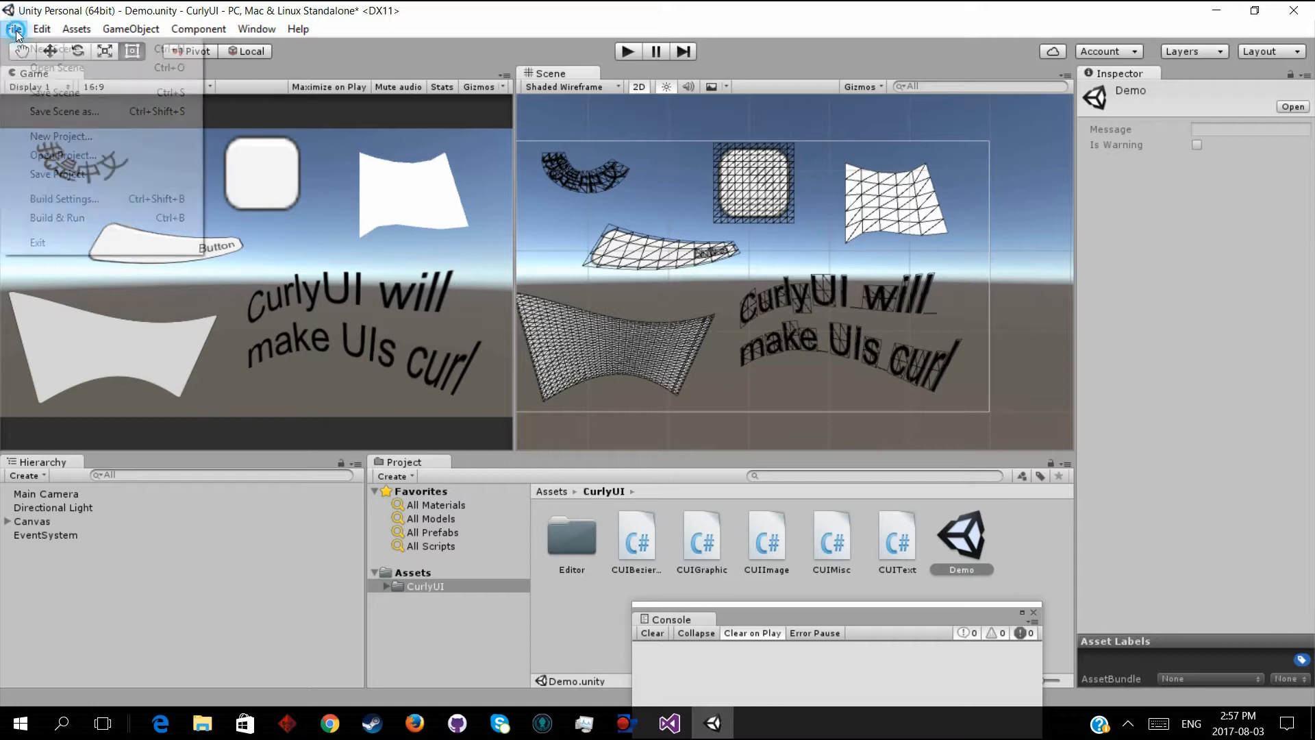
{"action": "left_click", "coordinate": [53, 49]}
{"action": "left_click", "coordinate": [709, 395]}
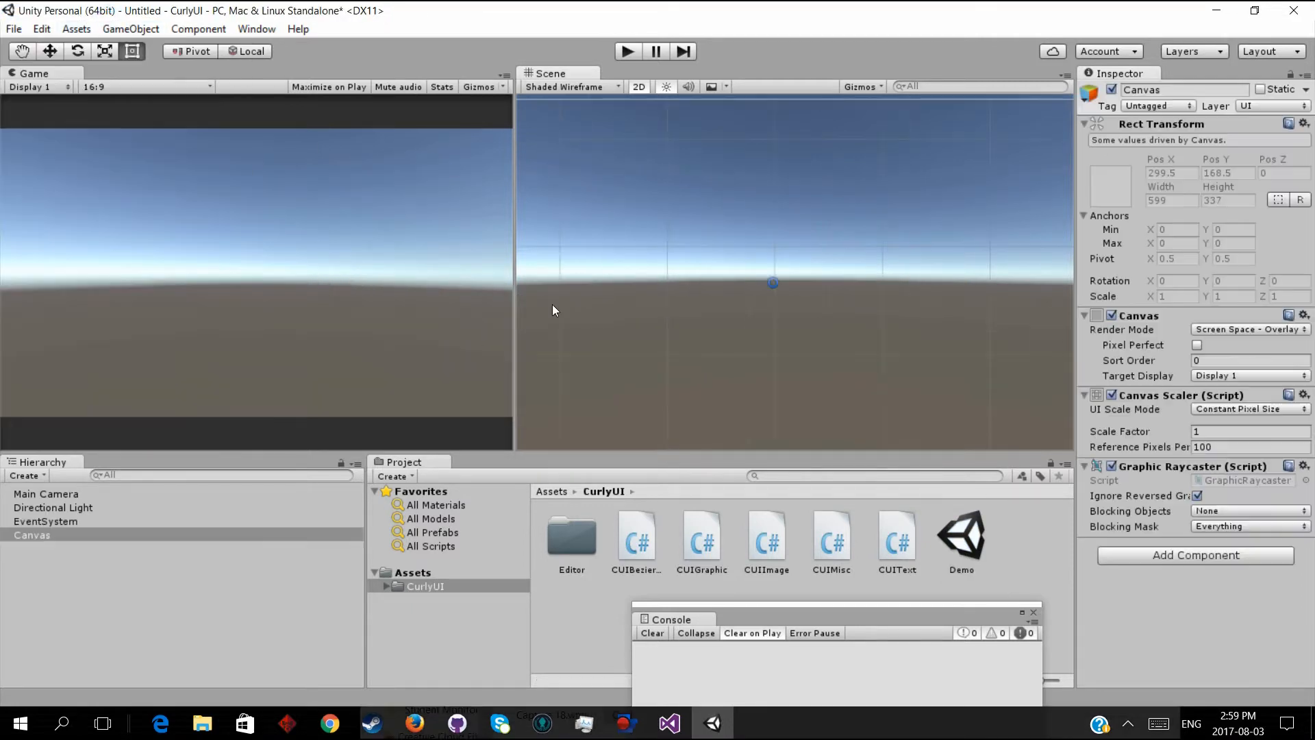
Add a UI Image to the Canvas
{"action": "left_click", "coordinate": [14, 29]}
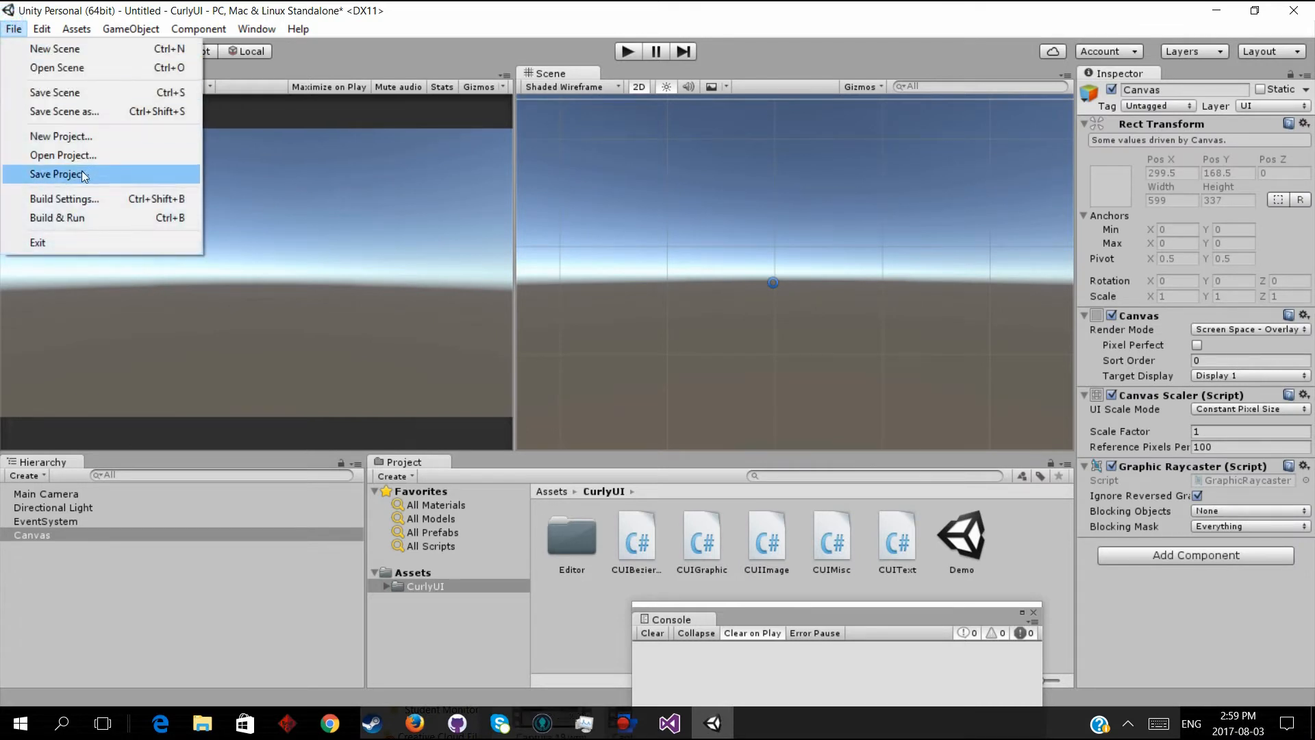
{"action": "mouse_move", "coordinate": [130, 28]}
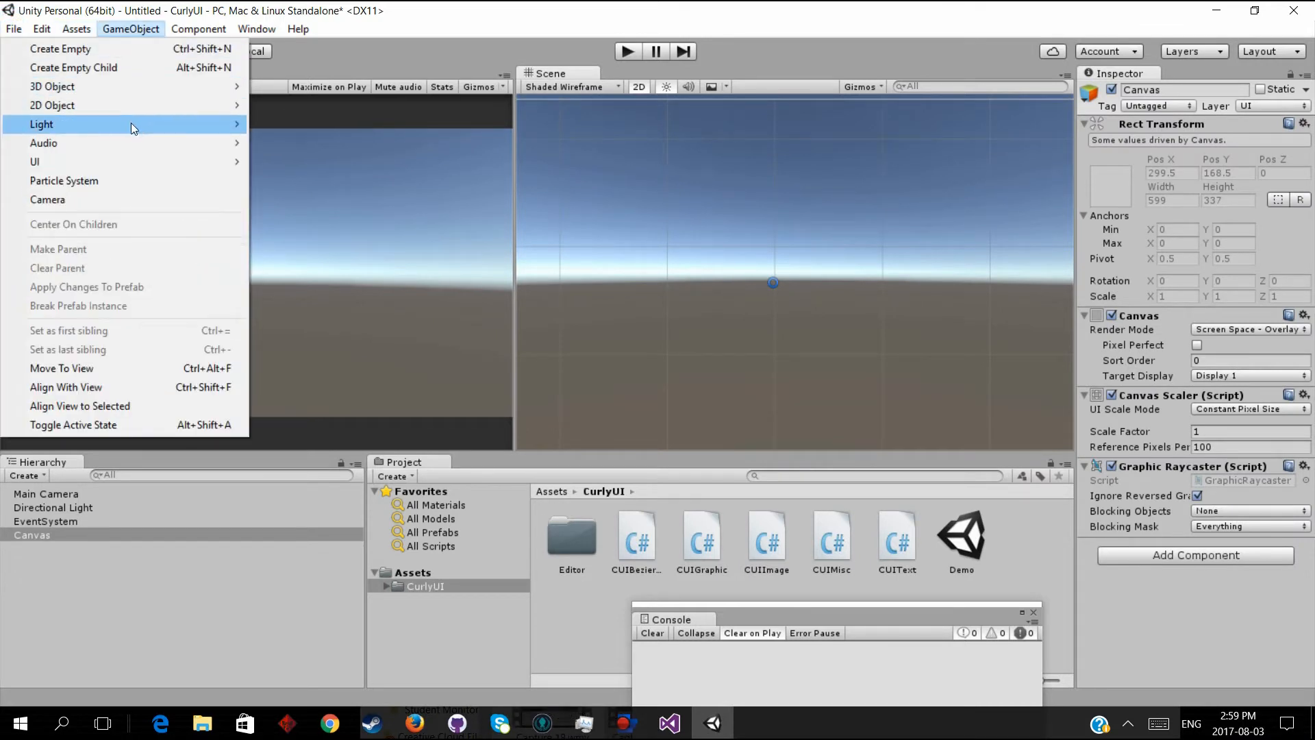
{"action": "mouse_move", "coordinate": [110, 162]}
{"action": "left_click", "coordinate": [297, 179]}
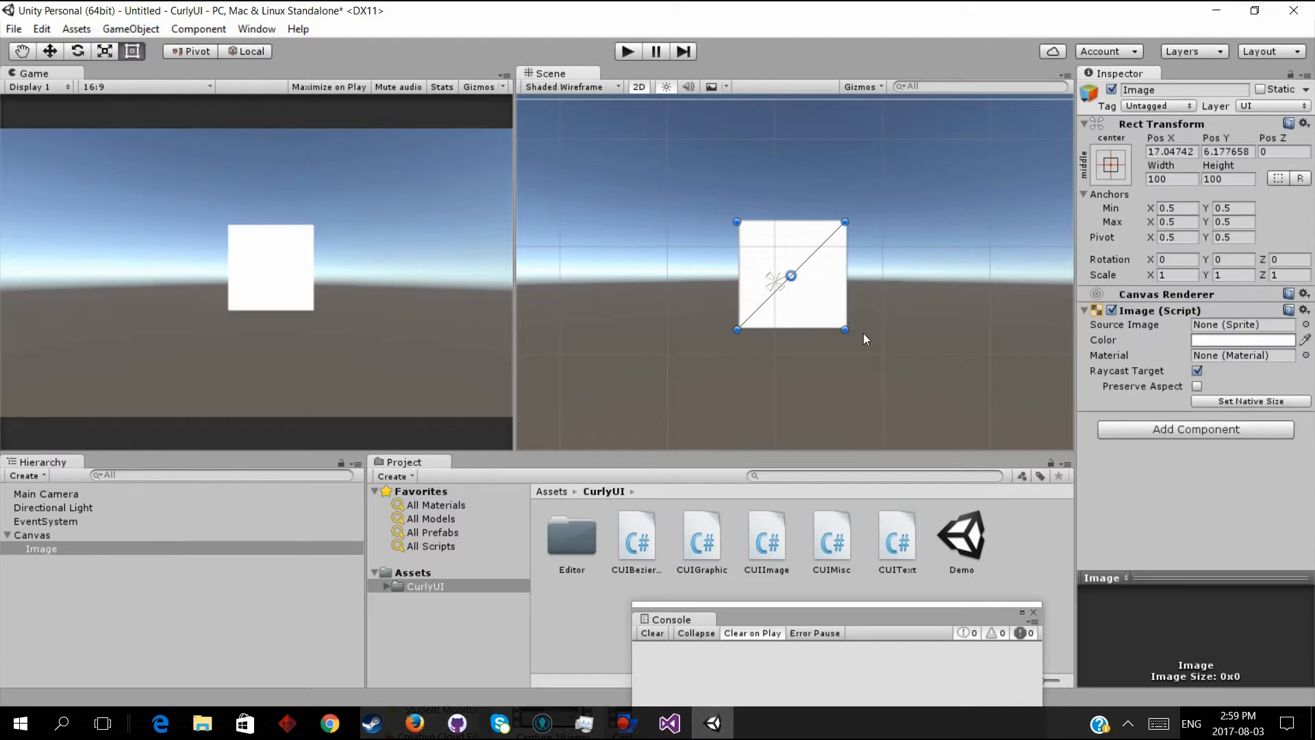
Add the CUI Image component to the new Image
{"action": "left_click", "coordinate": [1173, 429]}
{"action": "type", "text": "CUI"}
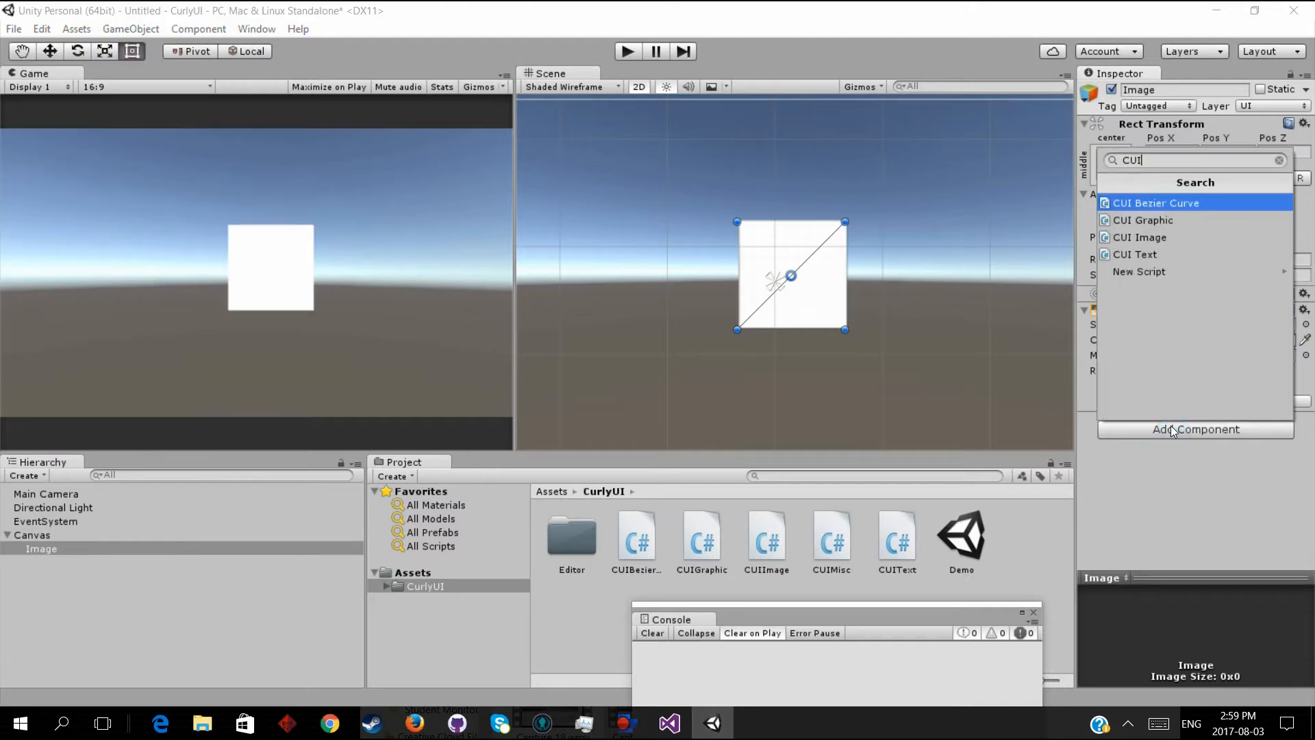
{"action": "type", "text": " Image"}
{"action": "key", "text": "Return"}
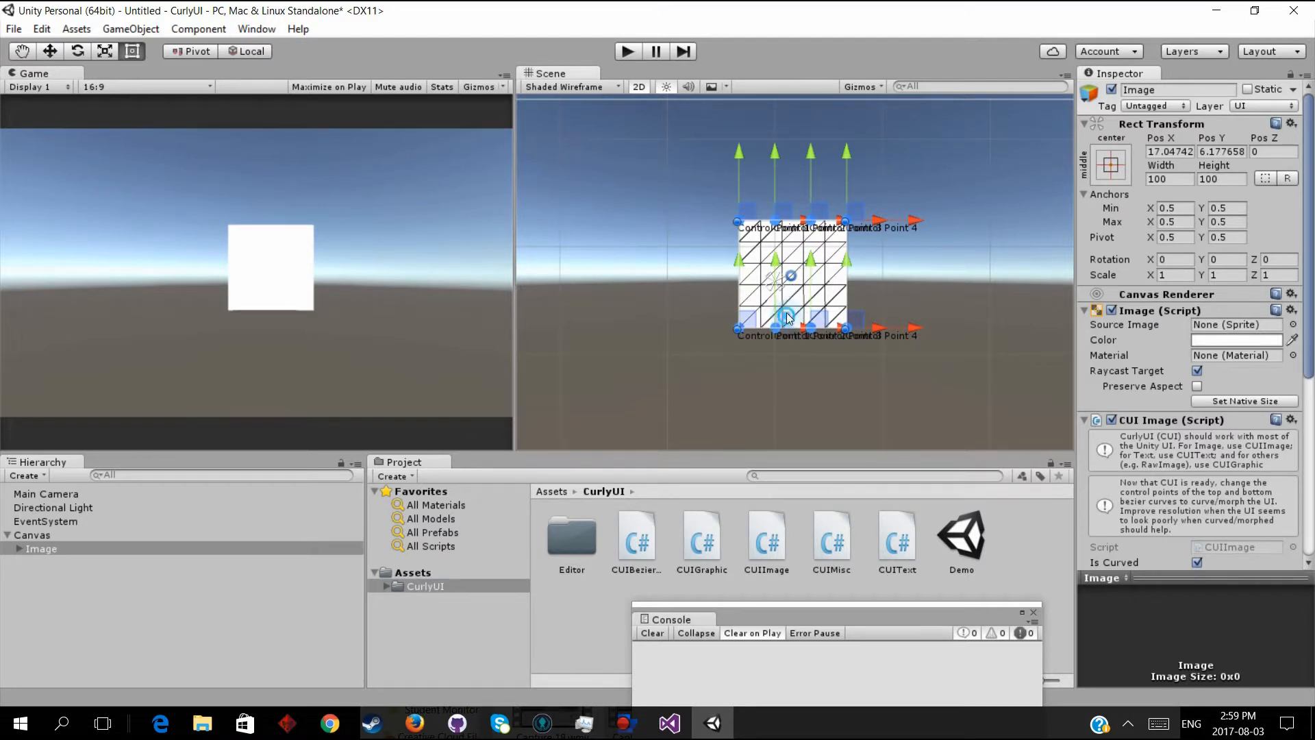
Bend the Image's top and bottom edges into a wave with the middle control points, and set the CUI Image Resolution to 17.4
{"action": "left_click_drag", "start_coordinate": [786, 316], "coordinate": [814, 364]}
{"action": "left_click_drag", "start_coordinate": [783, 212], "coordinate": [801, 271]}
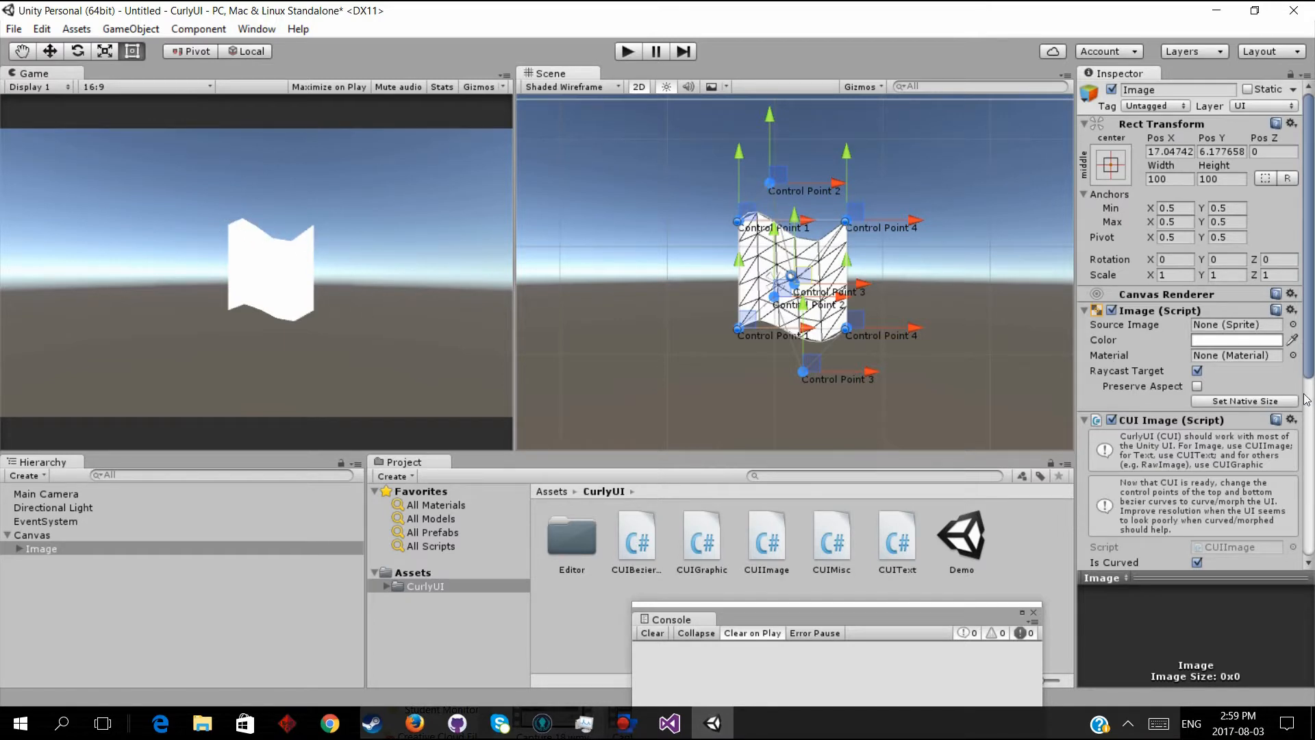
{"action": "scroll", "coordinate": [1304, 397], "scroll_direction": "down", "scroll_amount": 3}
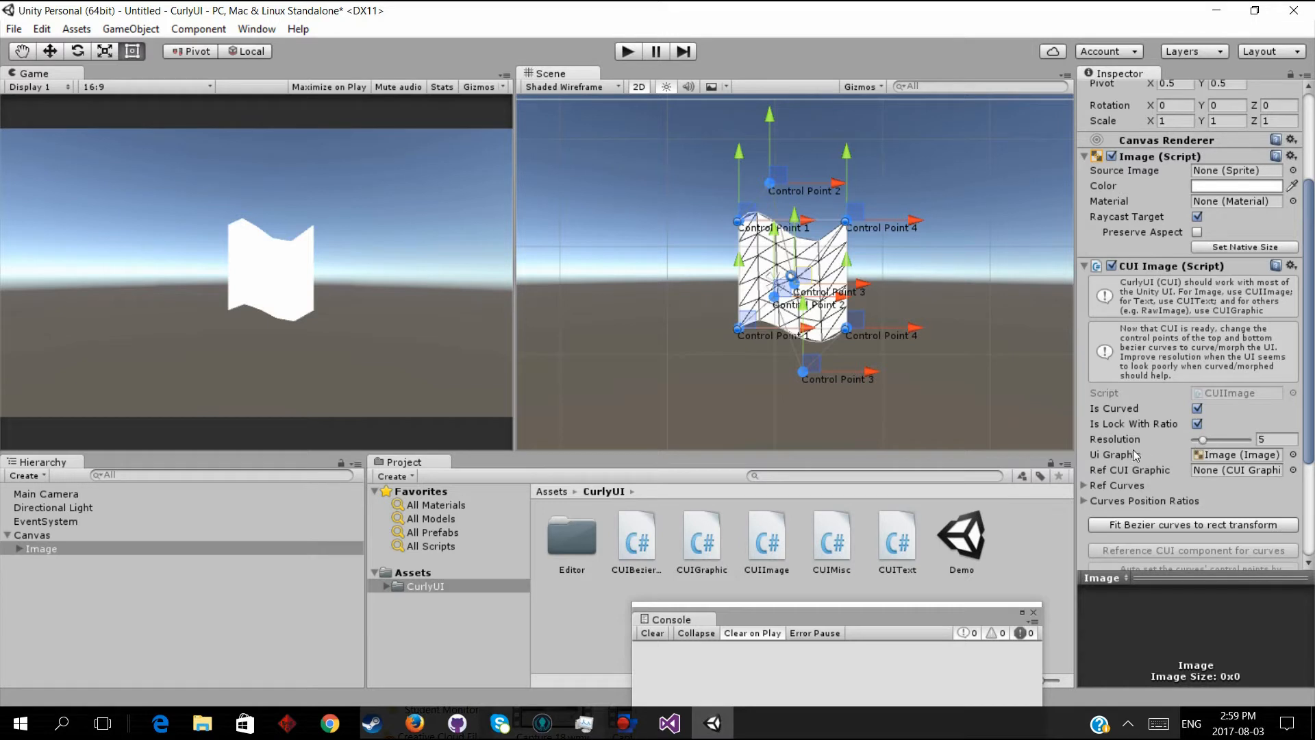
{"action": "left_click_drag", "start_coordinate": [1204, 441], "coordinate": [1226, 444]}
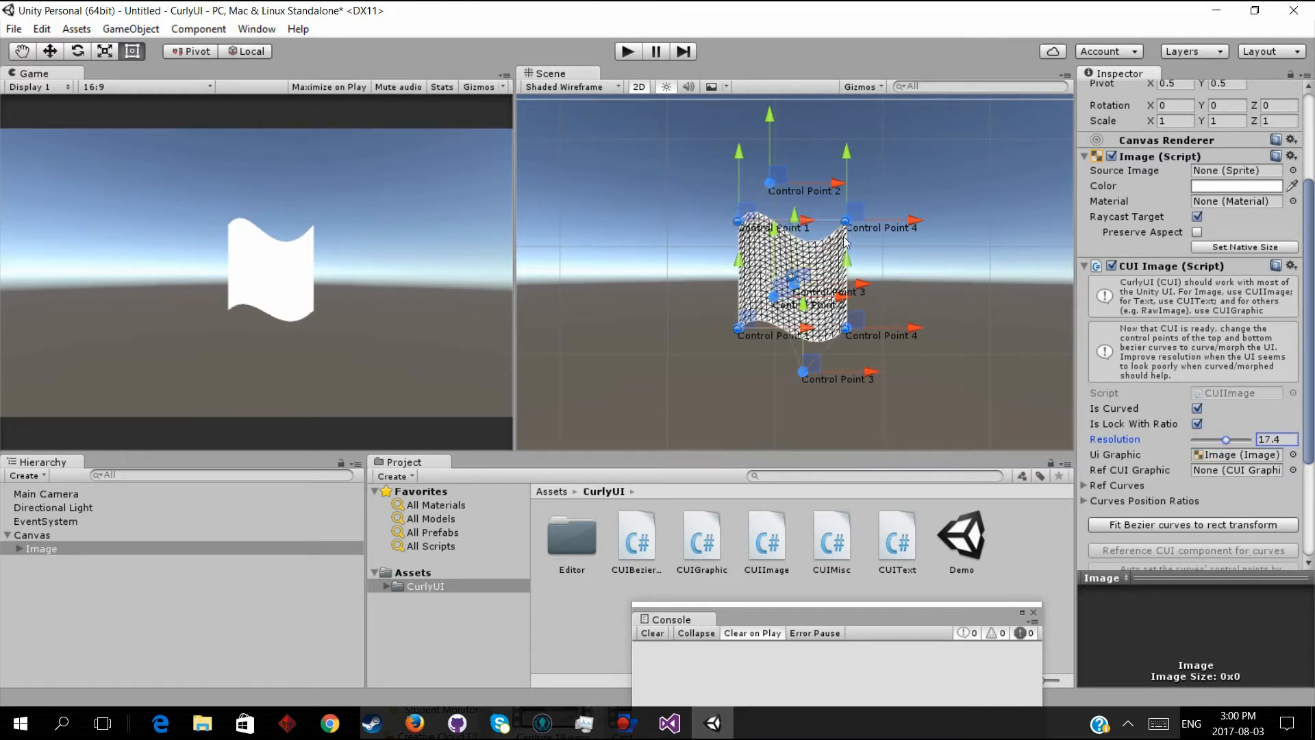
Add a UI Text to the Canvas and place it below the curved image at about Pos X -80, Pos Y -97.9
{"action": "scroll", "coordinate": [914, 264], "scroll_direction": "down", "scroll_amount": 3}
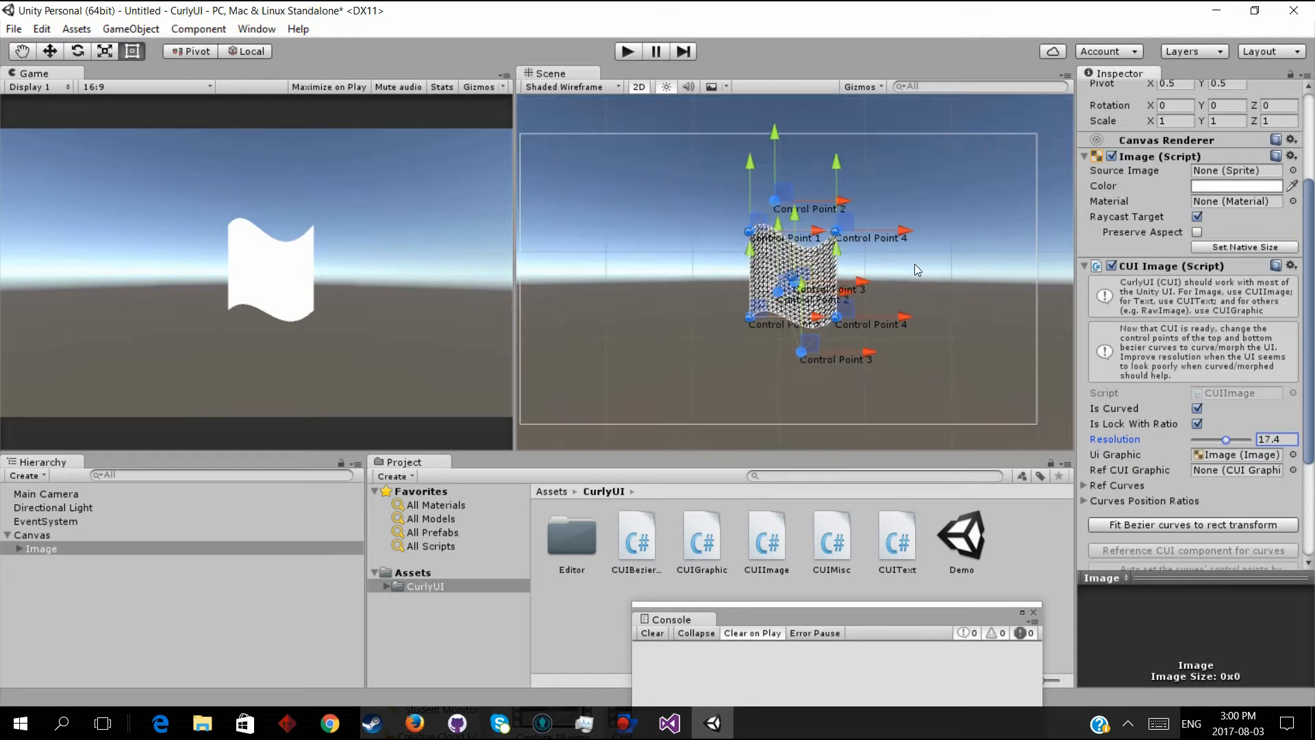
{"action": "left_click", "coordinate": [981, 233]}
{"action": "left_click", "coordinate": [130, 29]}
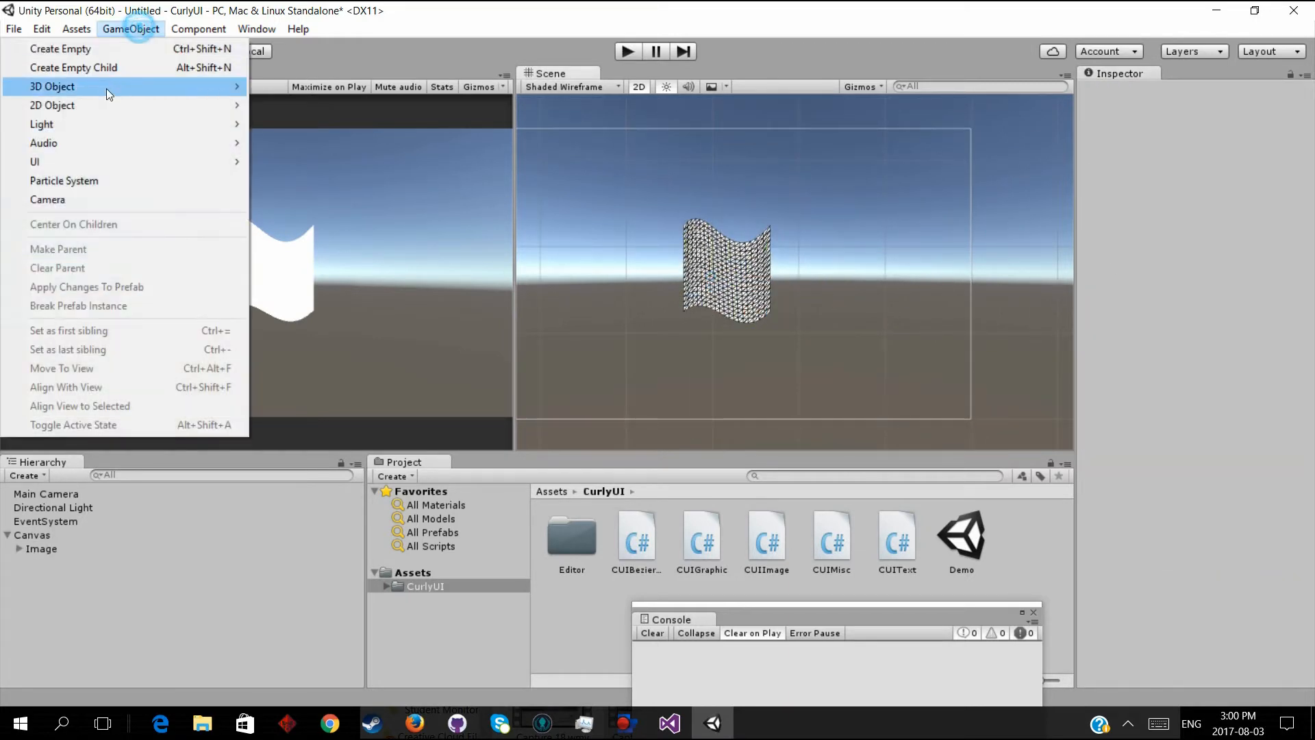
{"action": "mouse_move", "coordinate": [86, 167]}
{"action": "left_click", "coordinate": [294, 168]}
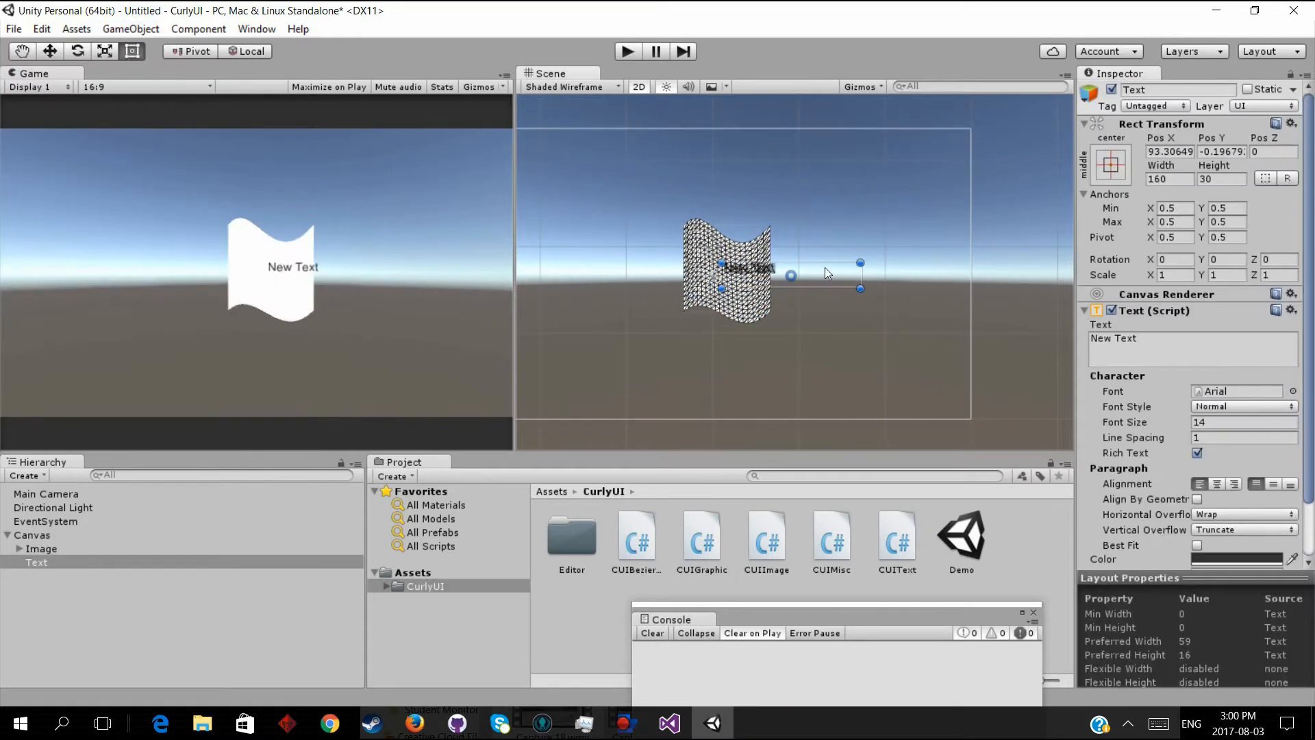
{"action": "left_click_drag", "start_coordinate": [825, 271], "coordinate": [671, 358]}
{"action": "middle_click_drag", "start_coordinate": [659, 369], "coordinate": [762, 328]}
{"action": "scroll", "coordinate": [748, 315], "scroll_direction": "up", "scroll_amount": 5}
{"action": "scroll", "coordinate": [749, 318], "scroll_direction": "up", "scroll_amount": 2}
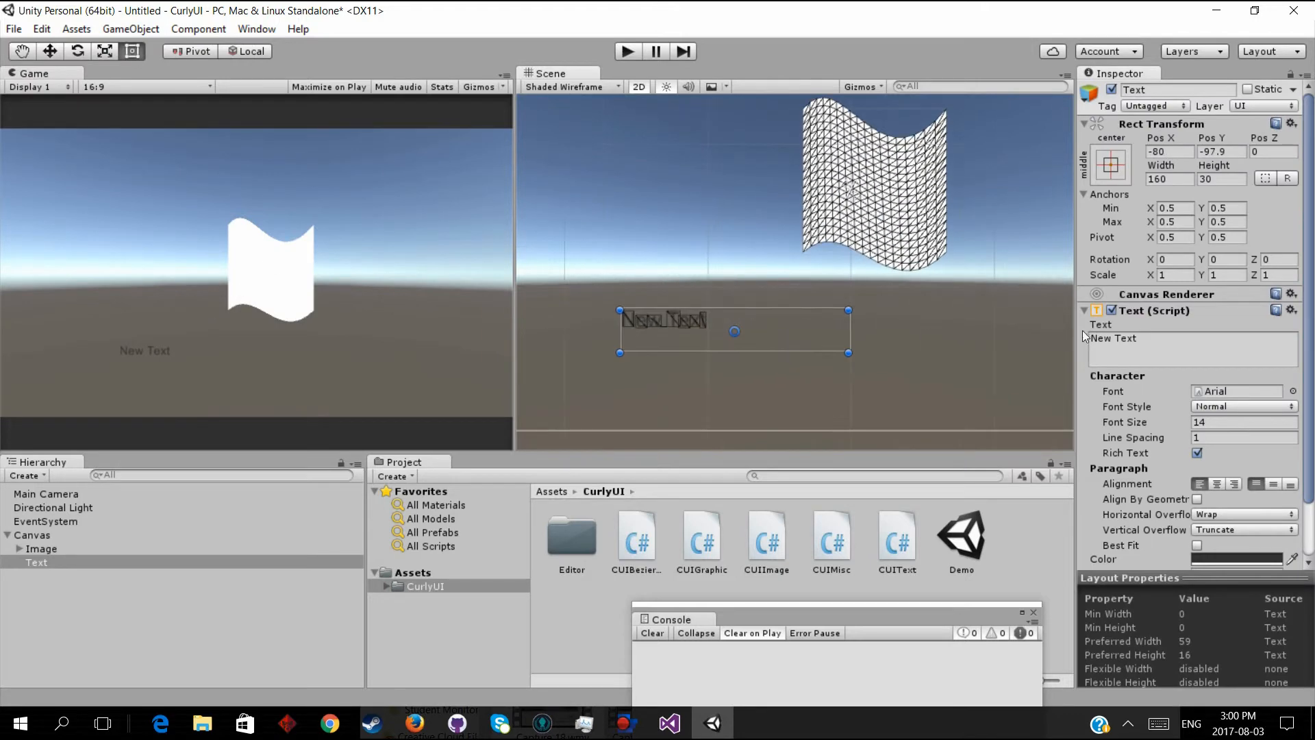
Change the Text content to "Hi, this is CurlyUI" and set its font size to 20
{"action": "left_click", "coordinate": [1126, 344]}
{"action": "type", "text": "Hi"}
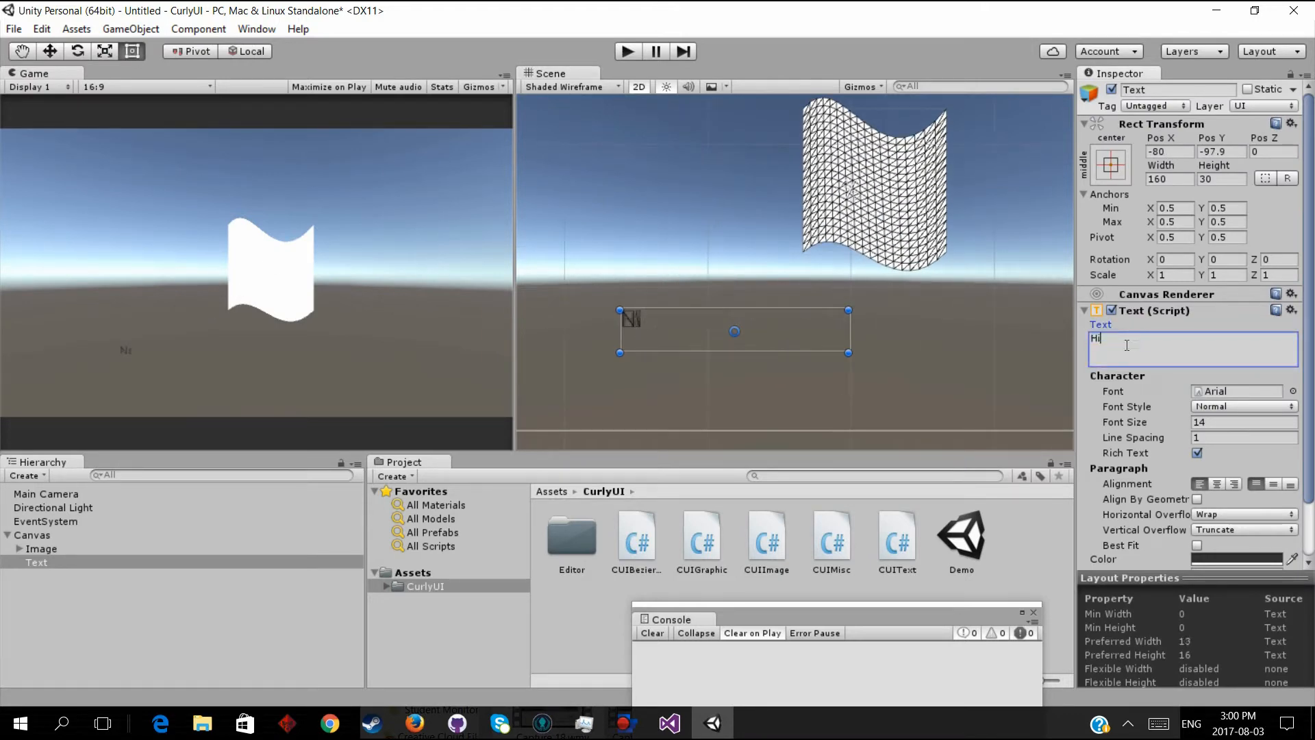
{"action": "type", "text": ", this is CurlyUI"}
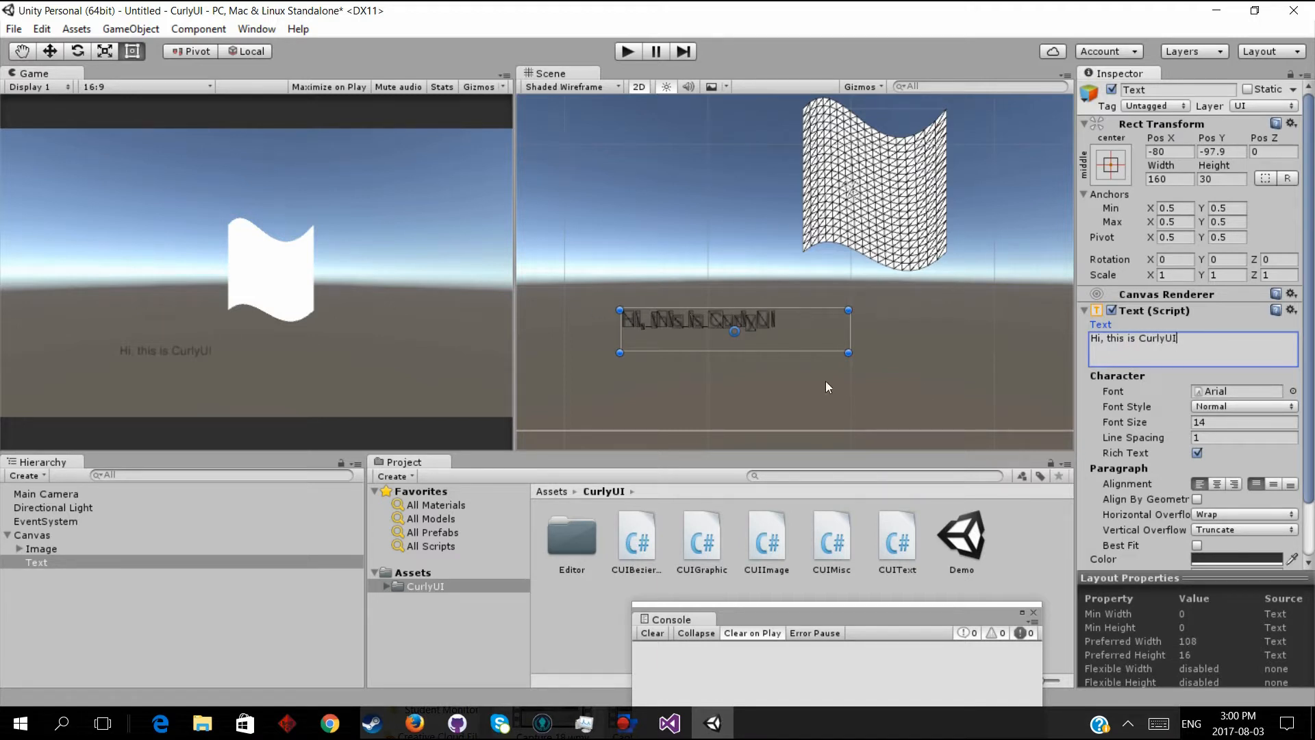
{"action": "left_click", "coordinate": [1231, 423]}
{"action": "type", "text": "309"}
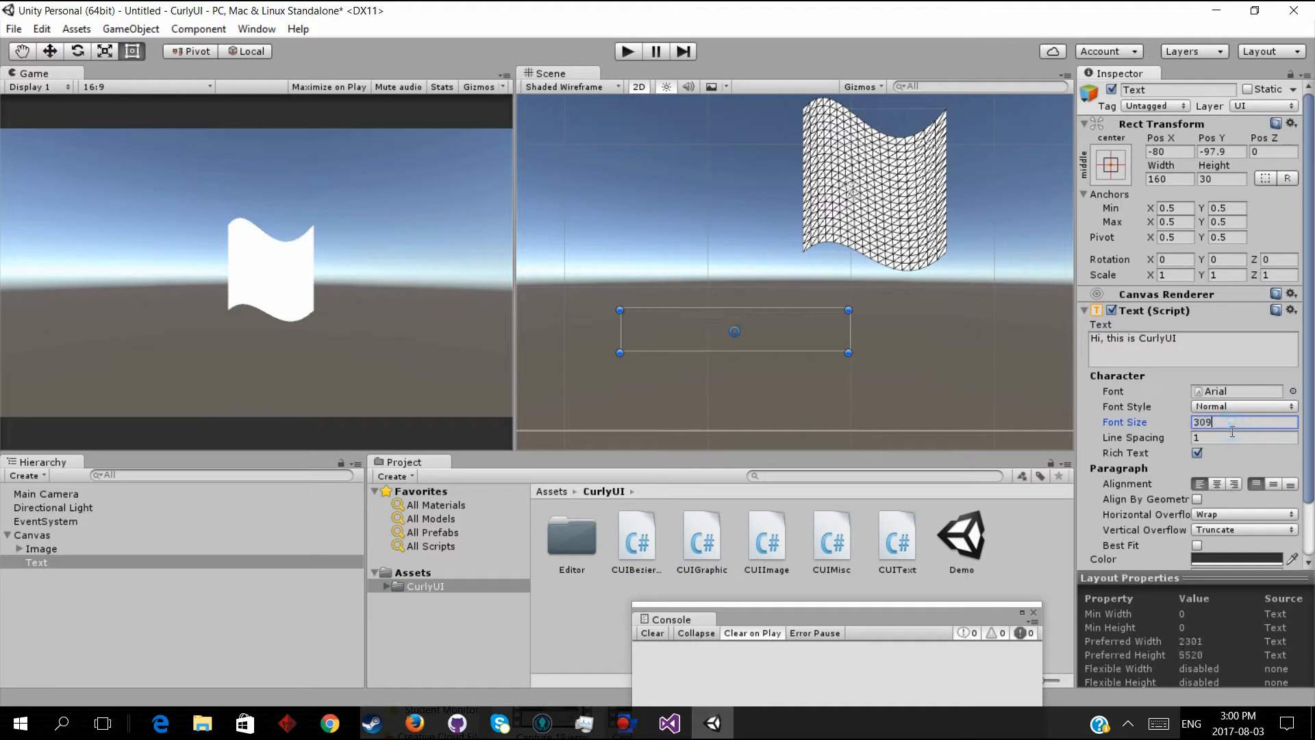
{"action": "key", "text": "BackSpace"}
{"action": "key", "text": "BackSpace"}
{"action": "type", "text": "20"}
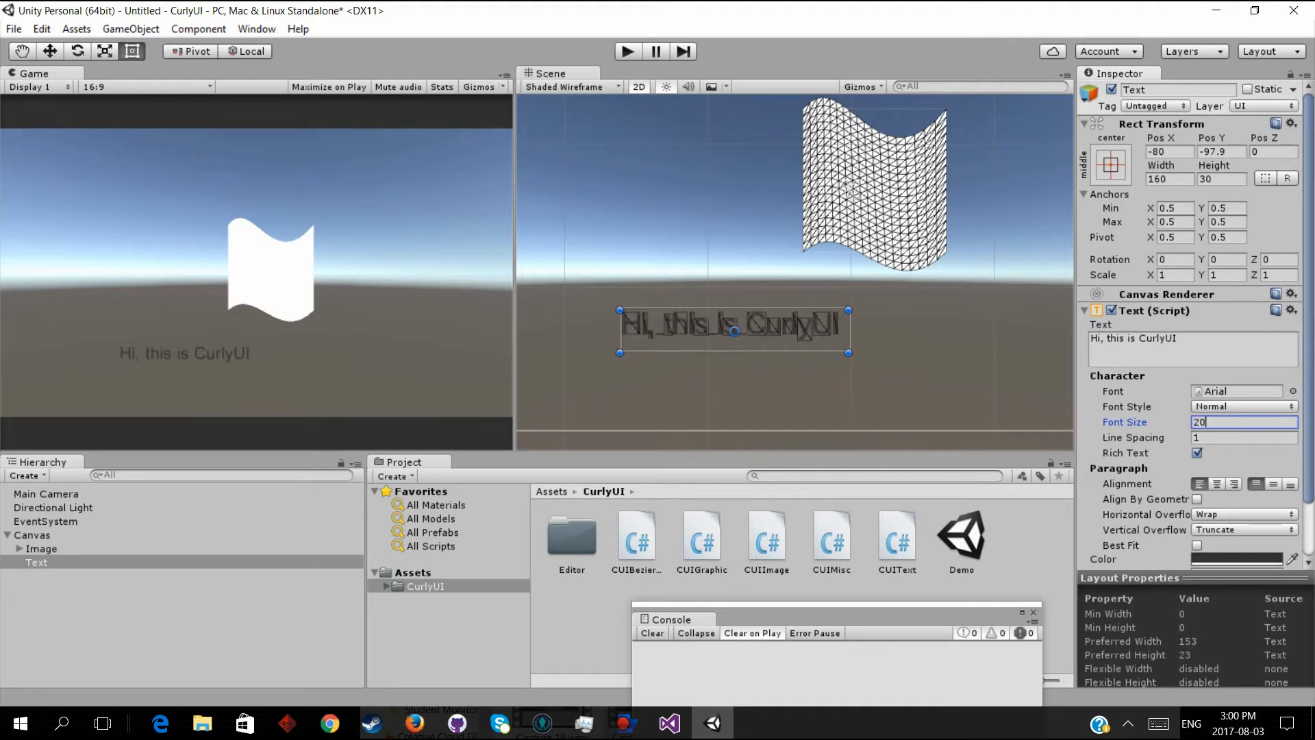
Add the CUI Text component to the Text object
{"action": "scroll", "coordinate": [1214, 560], "scroll_direction": "down", "scroll_amount": 2}
{"action": "left_click", "coordinate": [1214, 560]}
{"action": "type", "text": "CUI"}
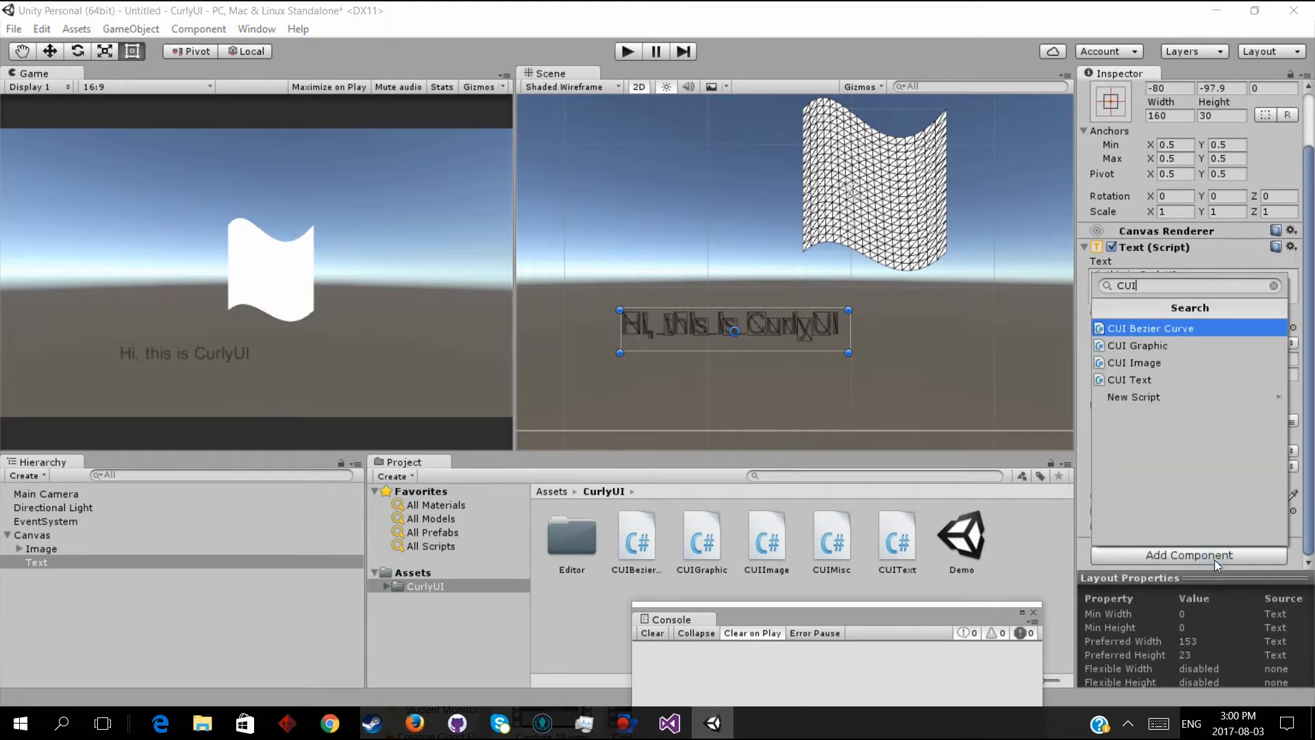
{"action": "type", "text": "Tex"}
{"action": "key", "text": "Return"}
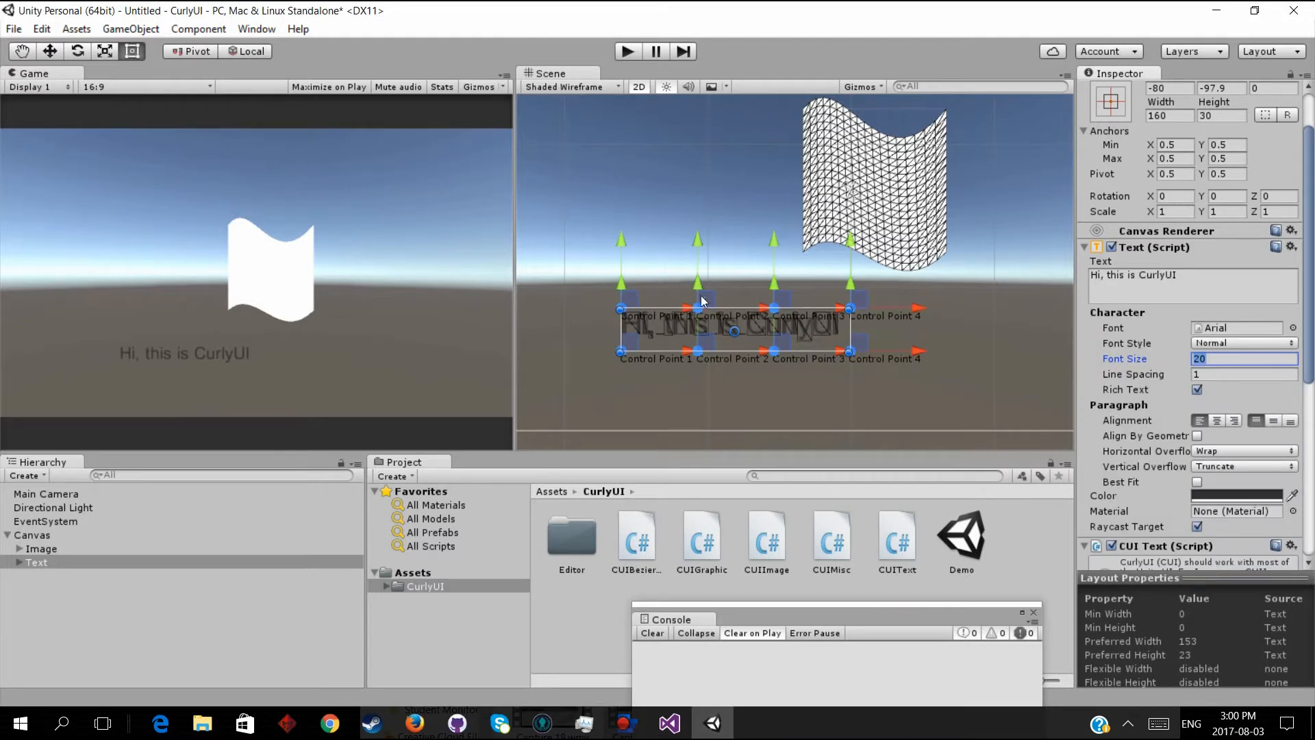
Curve the text by raising control point 2 on both curves, lowering the bottom curve's point 3, and moving both end points outward
{"action": "left_click_drag", "start_coordinate": [705, 300], "coordinate": [702, 259]}
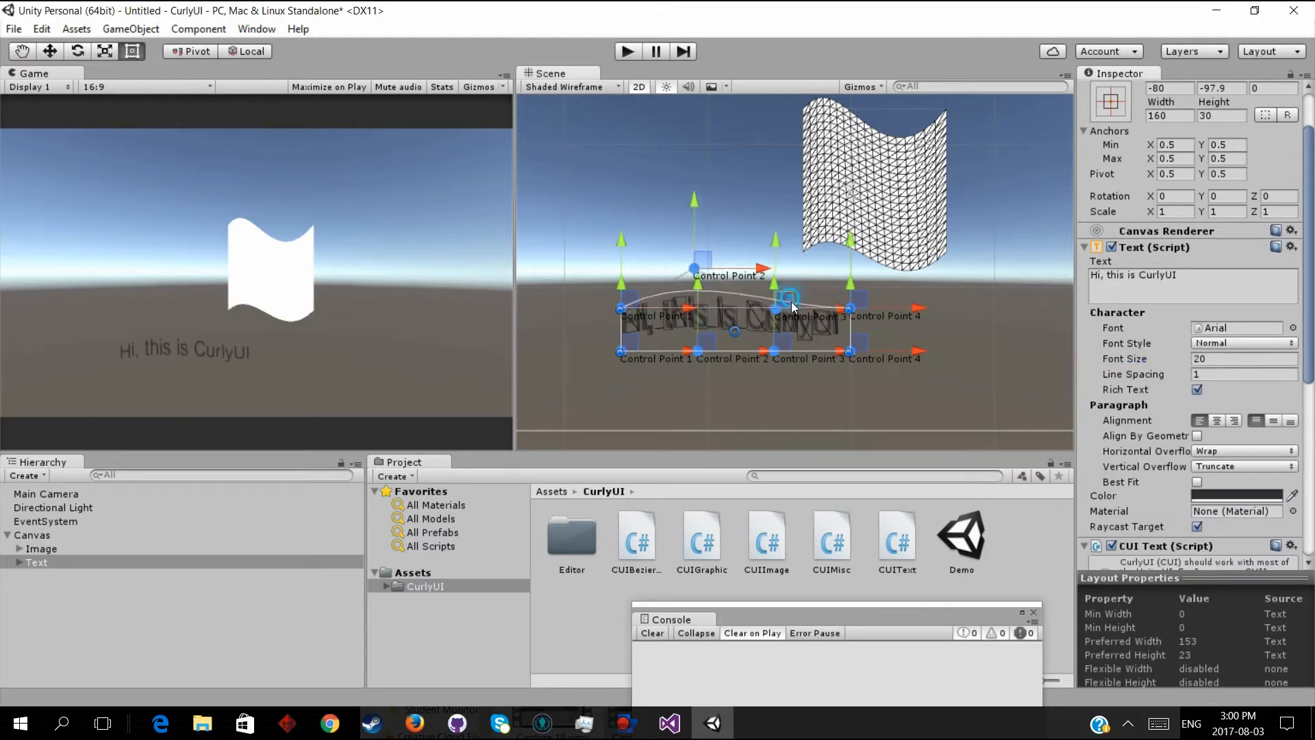
{"action": "left_click_drag", "start_coordinate": [792, 304], "coordinate": [706, 320]}
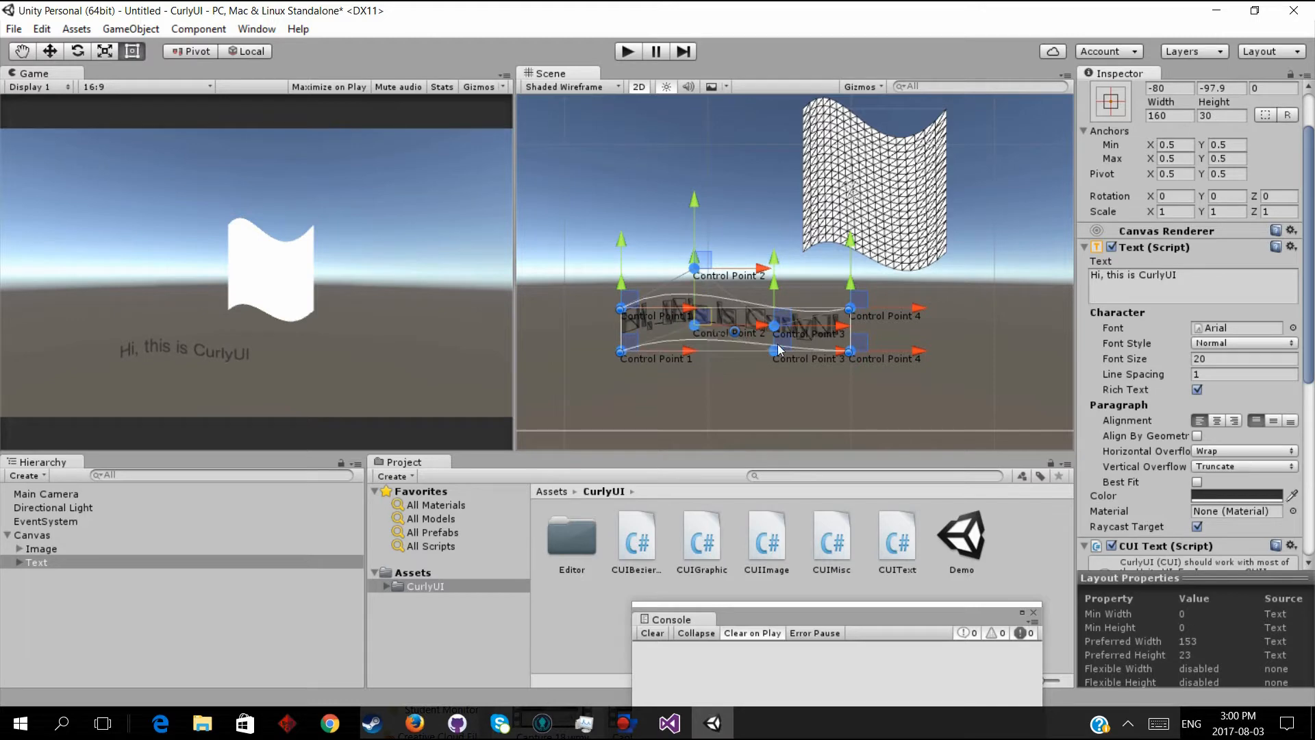
{"action": "left_click_drag", "start_coordinate": [776, 352], "coordinate": [773, 392]}
{"action": "left_click_drag", "start_coordinate": [852, 352], "coordinate": [895, 365]}
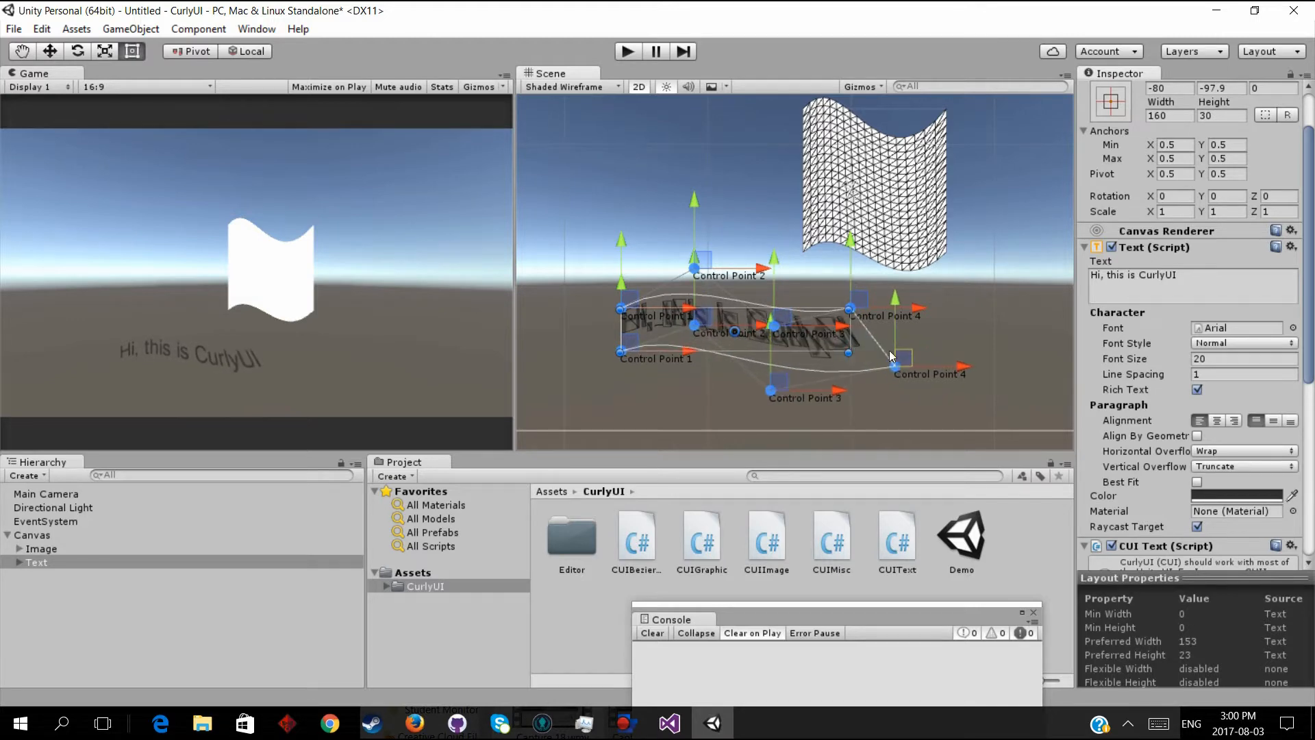
{"action": "left_click_drag", "start_coordinate": [868, 314], "coordinate": [895, 307]}
Raise the CUI Text component's Resolution to smooth the curved text
{"action": "scroll", "coordinate": [1272, 429], "scroll_direction": "down", "scroll_amount": 5}
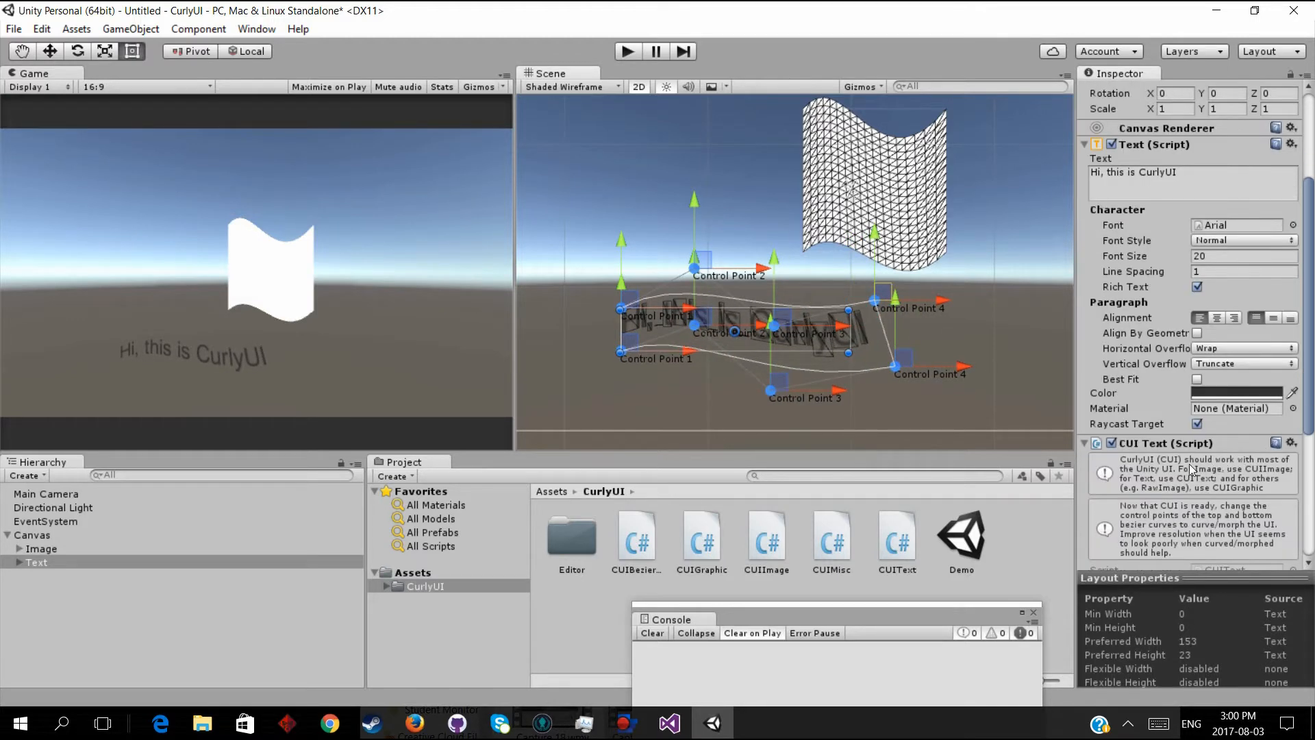
{"action": "left_click", "coordinate": [1205, 513]}
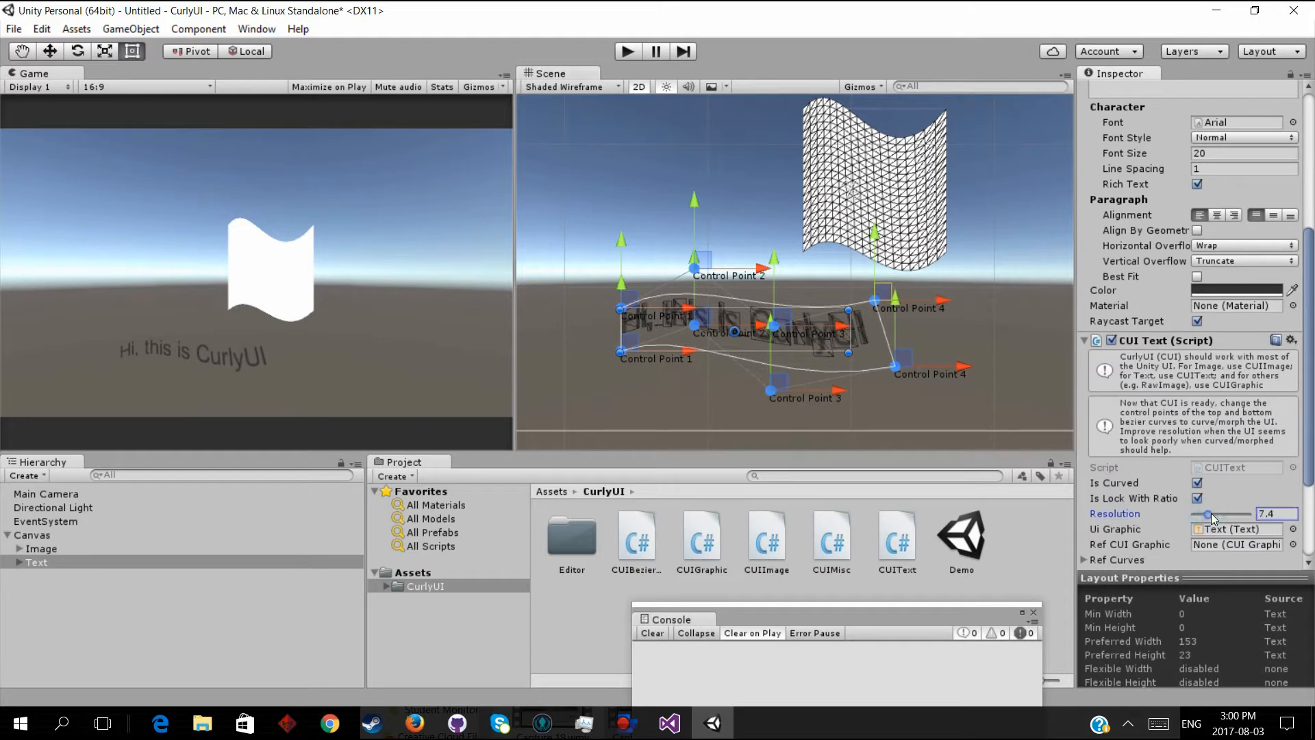
{"action": "left_click_drag", "start_coordinate": [1205, 514], "coordinate": [1237, 514]}
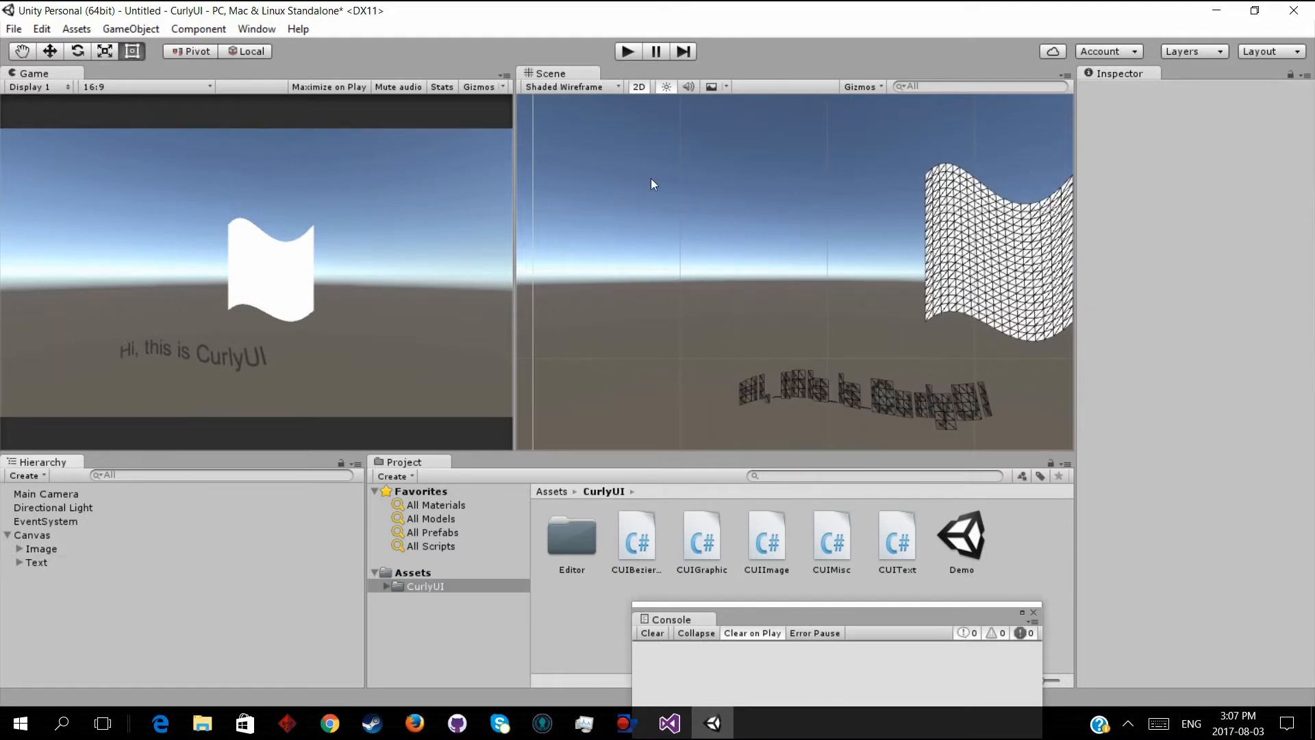
Add a UI Input Field to the Canvas and place it beside the curved image at about Pos X -161.5, Pos Y -12.8
{"action": "left_click", "coordinate": [130, 29]}
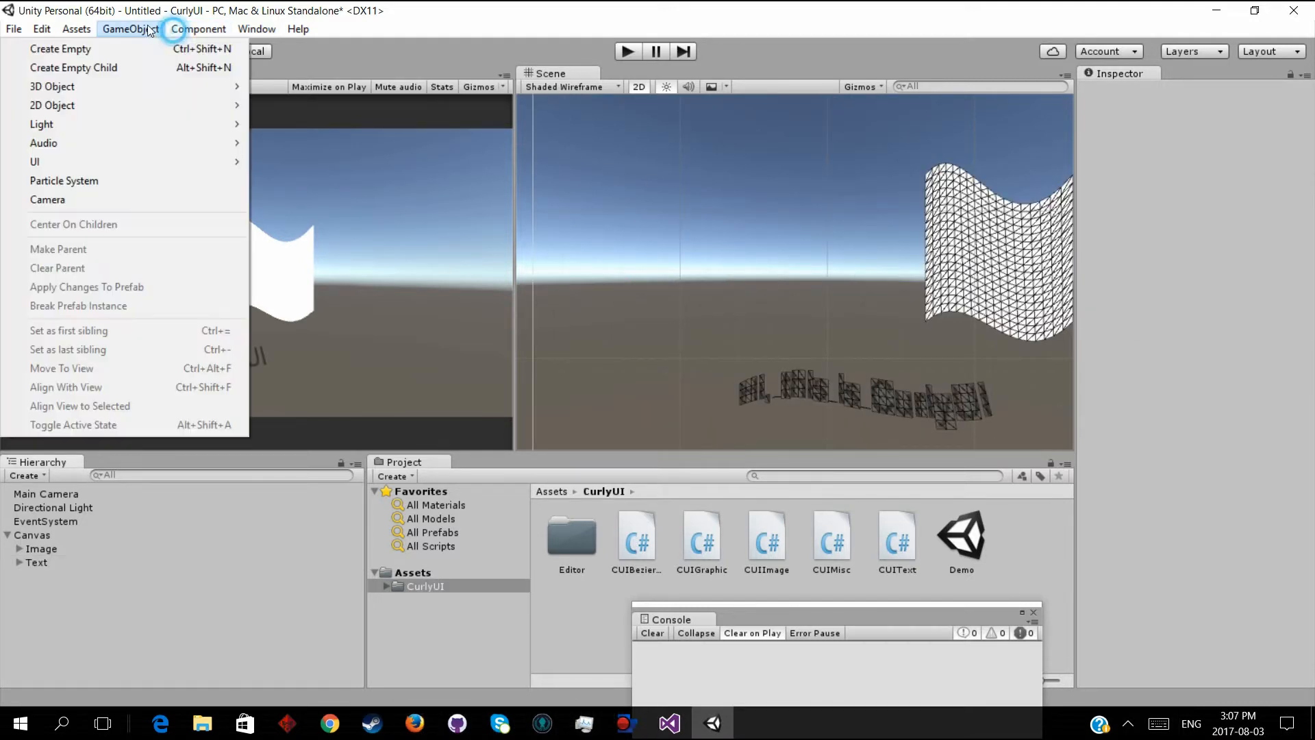
{"action": "left_click", "coordinate": [112, 162]}
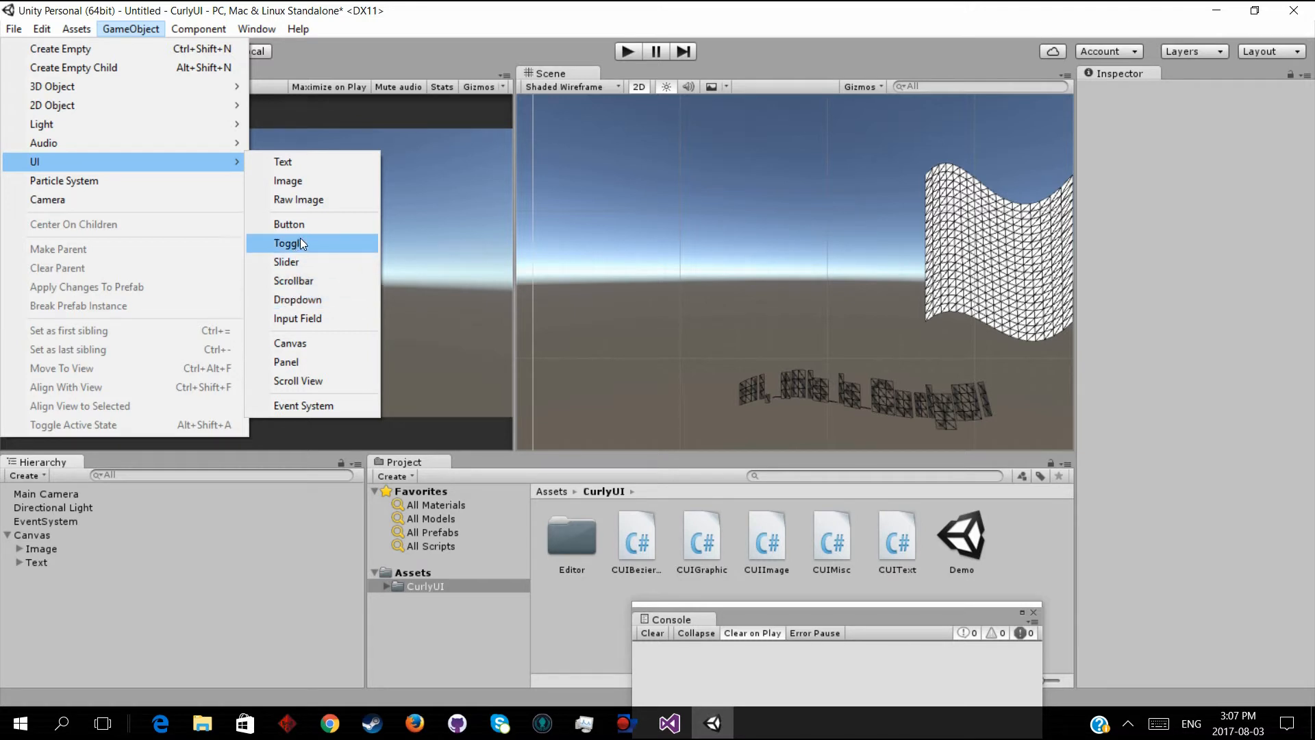
{"action": "left_click", "coordinate": [302, 325]}
{"action": "scroll", "coordinate": [849, 273], "scroll_direction": "up", "scroll_amount": 4}
{"action": "left_click_drag", "start_coordinate": [865, 273], "coordinate": [788, 283]}
Examine the InputField's hierarchy, including its Placeholder and Text child objects
{"action": "left_click", "coordinate": [17, 577]}
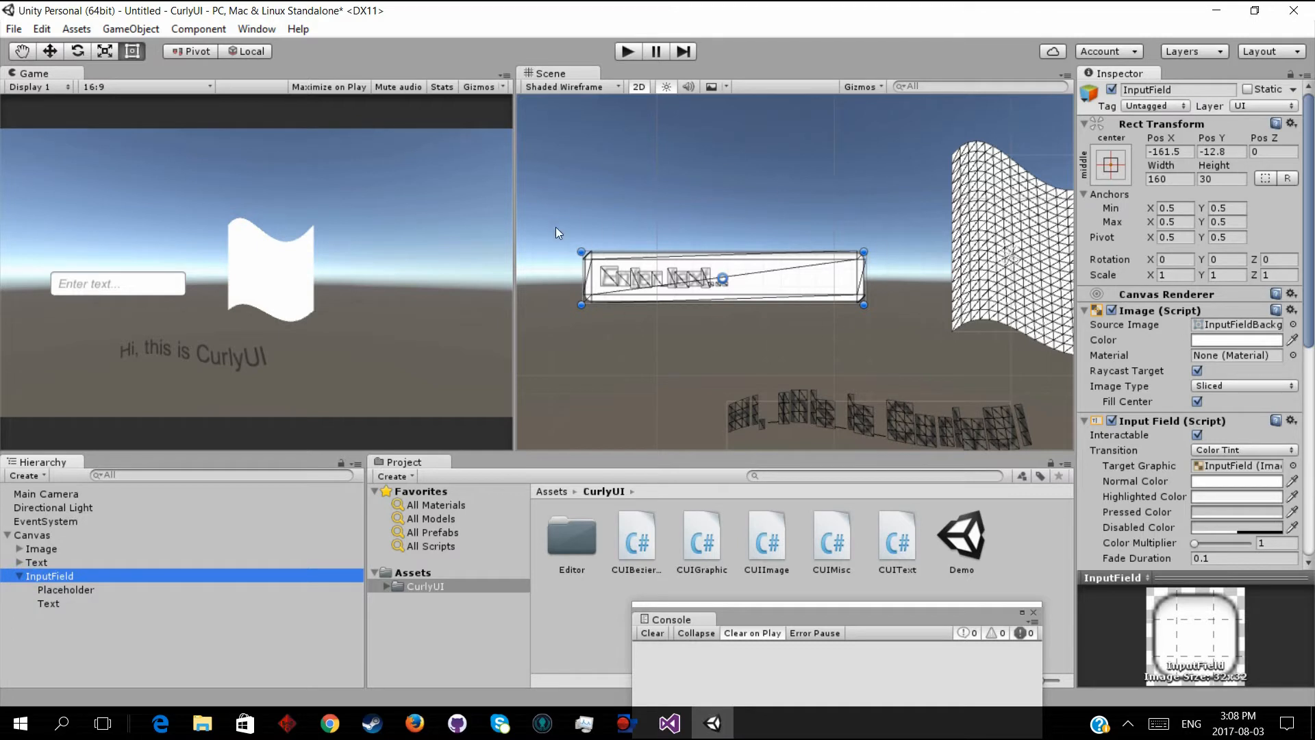
{"action": "scroll", "coordinate": [877, 271], "scroll_direction": "down", "scroll_amount": 1}
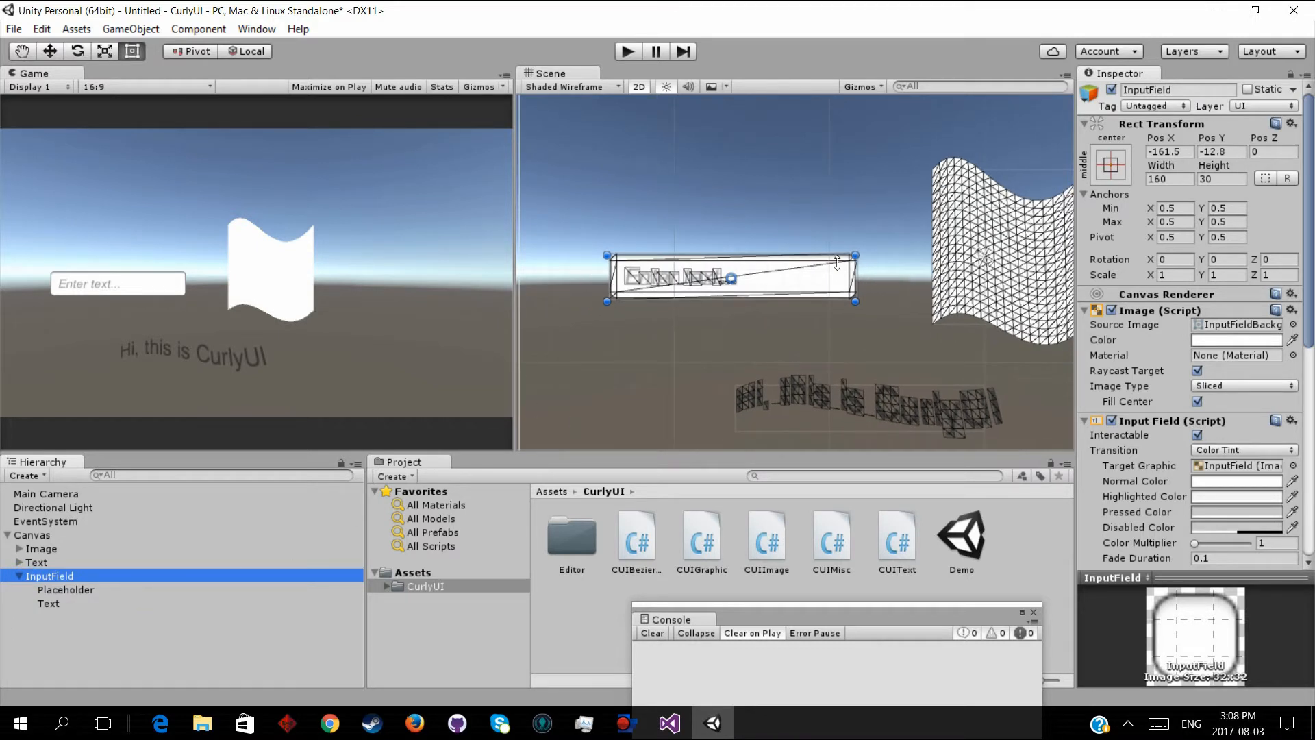
{"action": "left_click", "coordinate": [55, 587]}
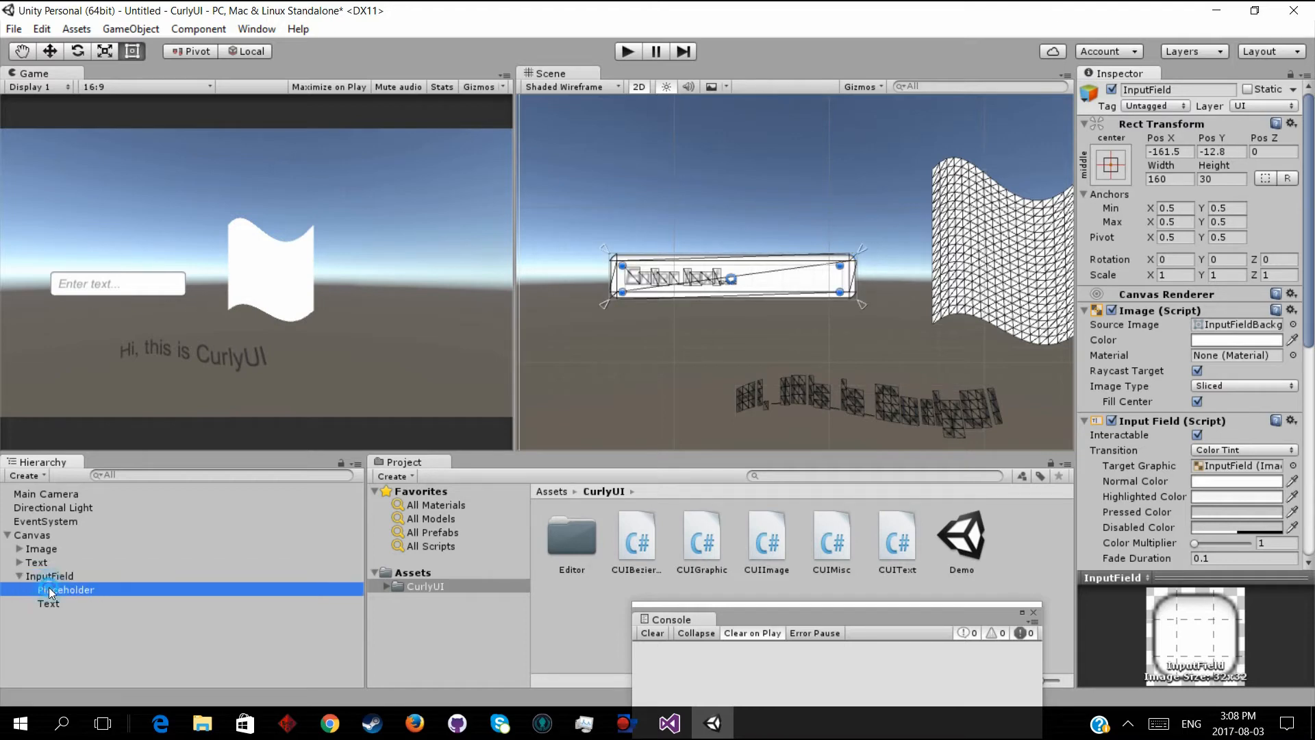
{"action": "left_click", "coordinate": [53, 603]}
{"action": "left_click", "coordinate": [67, 588]}
{"action": "left_click", "coordinate": [89, 576]}
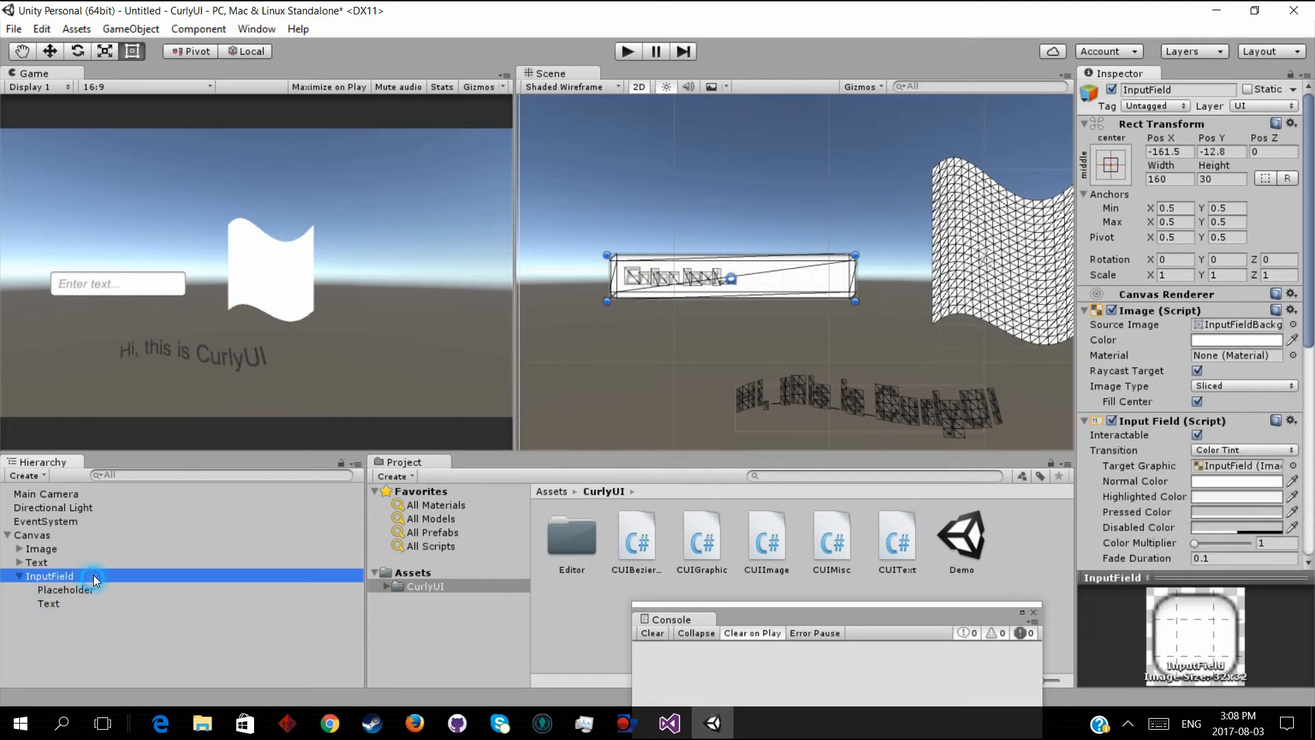
{"action": "scroll", "coordinate": [901, 343], "scroll_direction": "down", "scroll_amount": 1}
{"action": "scroll", "coordinate": [811, 315], "scroll_direction": "up", "scroll_amount": 4}
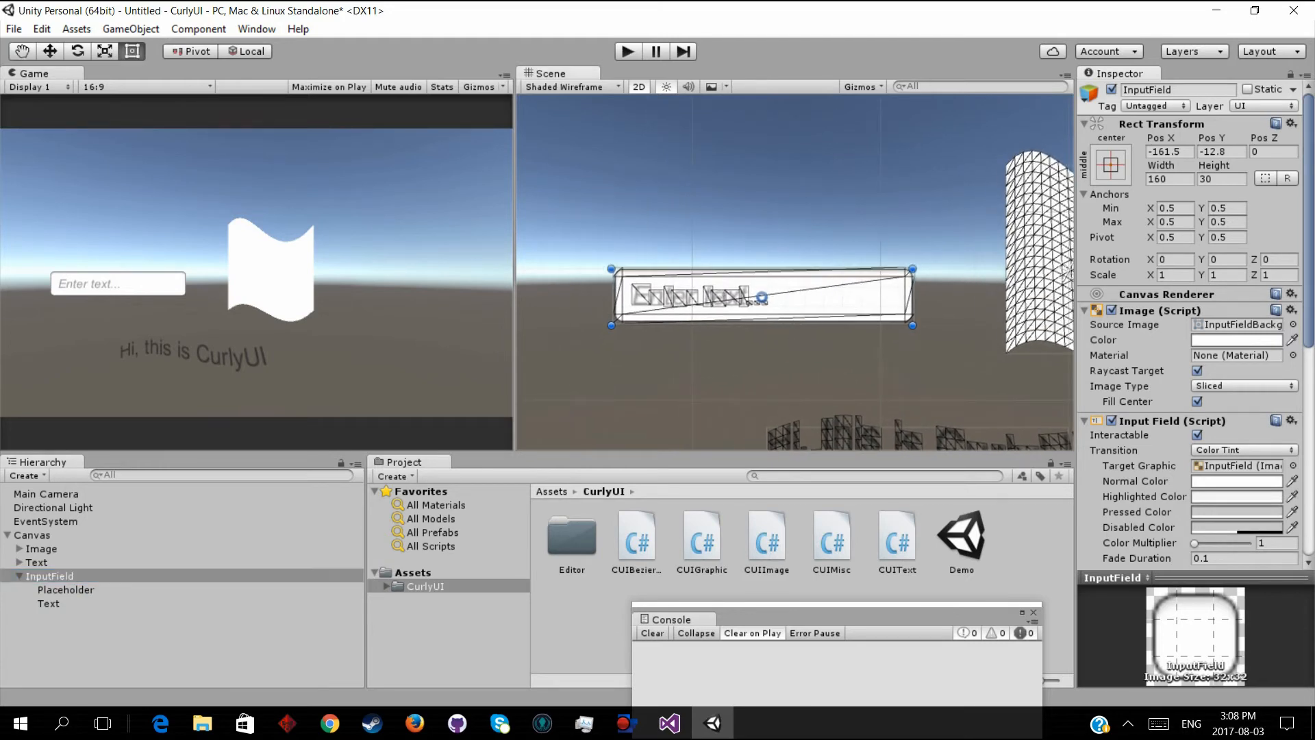
Add a CUI Image component to the InputField
{"action": "scroll", "coordinate": [1144, 373], "scroll_direction": "down", "scroll_amount": 10}
{"action": "scroll", "coordinate": [1142, 372], "scroll_direction": "down", "scroll_amount": 2}
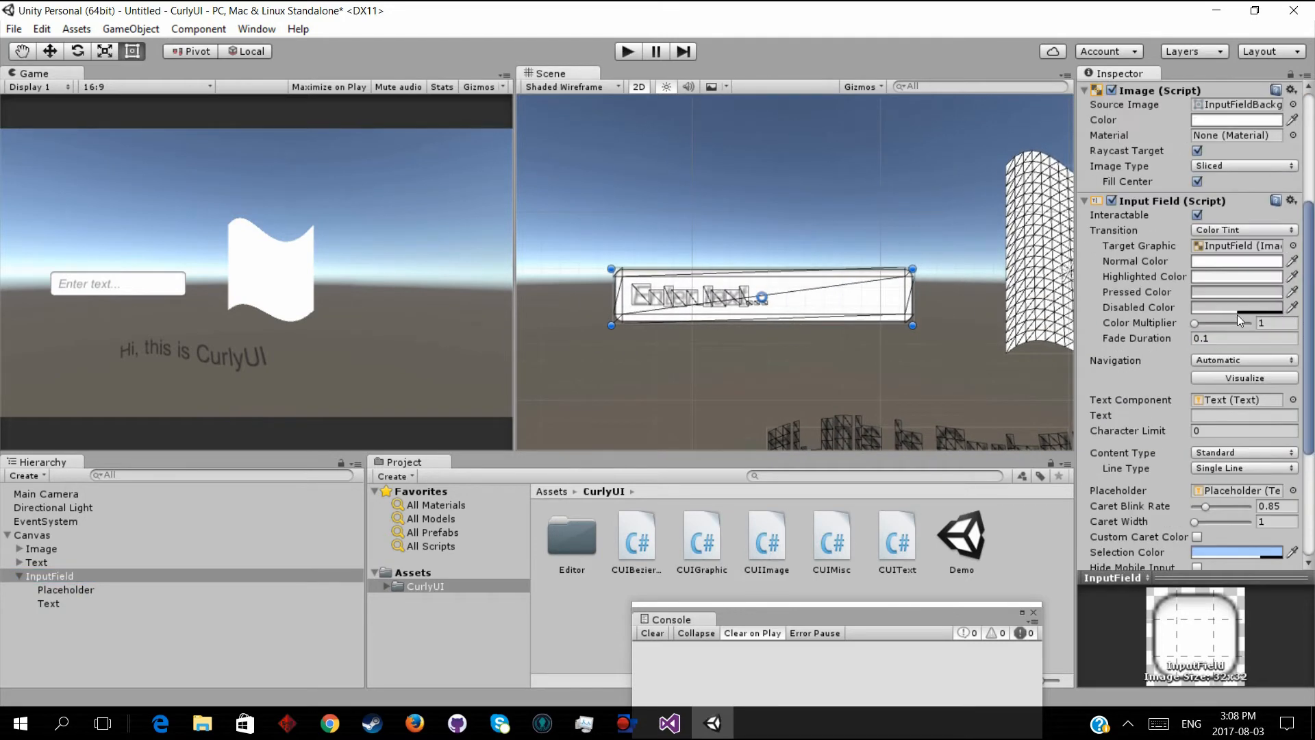
{"action": "left_click", "coordinate": [1154, 556]}
{"action": "type", "text": "cui"}
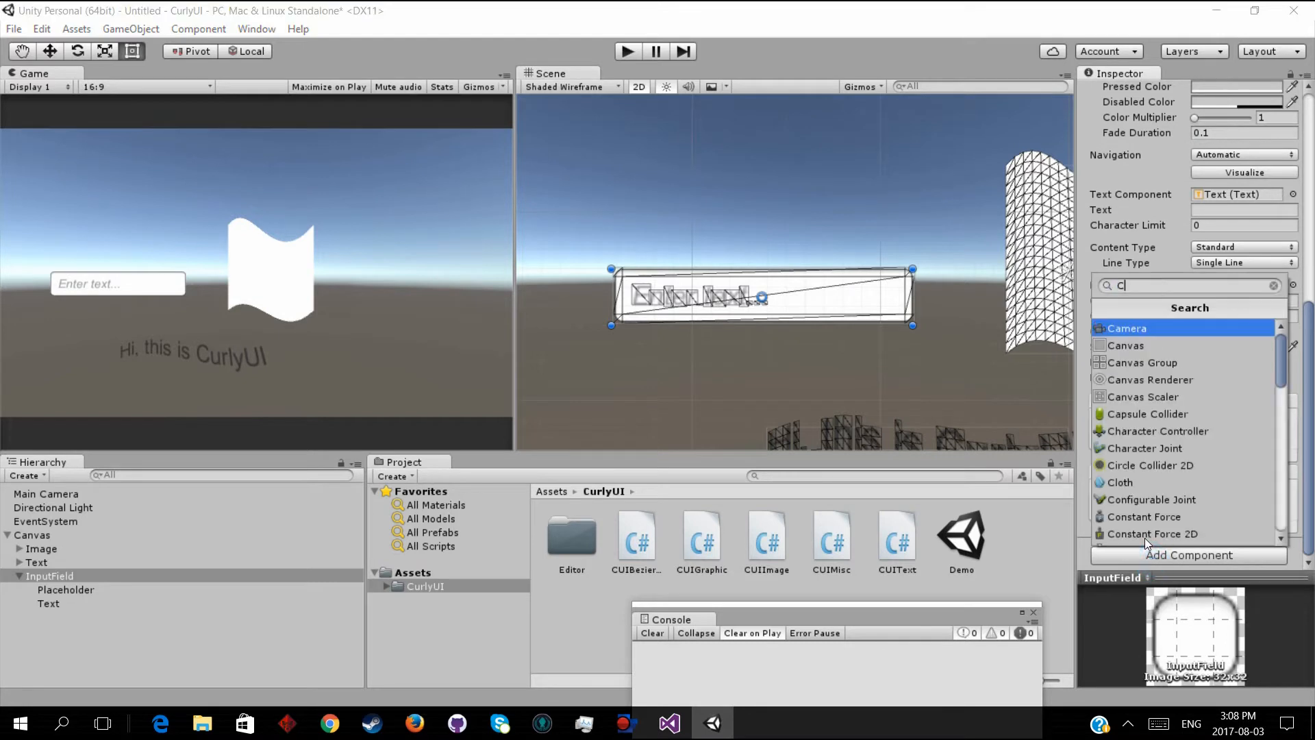
{"action": "key", "text": "Return"}
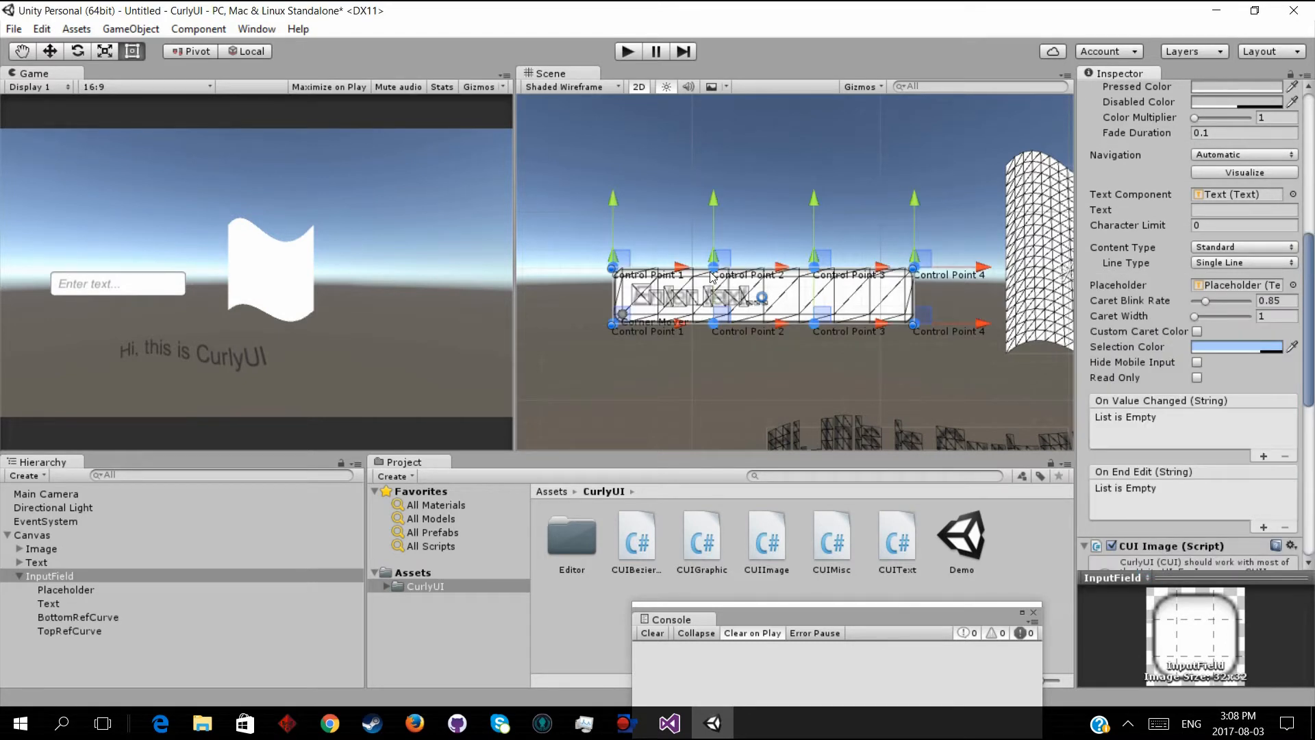
Curve the InputField's background by raising control point 2 and lowering control point 3 on both the top and bottom curves
{"action": "left_click_drag", "start_coordinate": [715, 266], "coordinate": [715, 217]}
{"action": "left_click", "coordinate": [839, 239]}
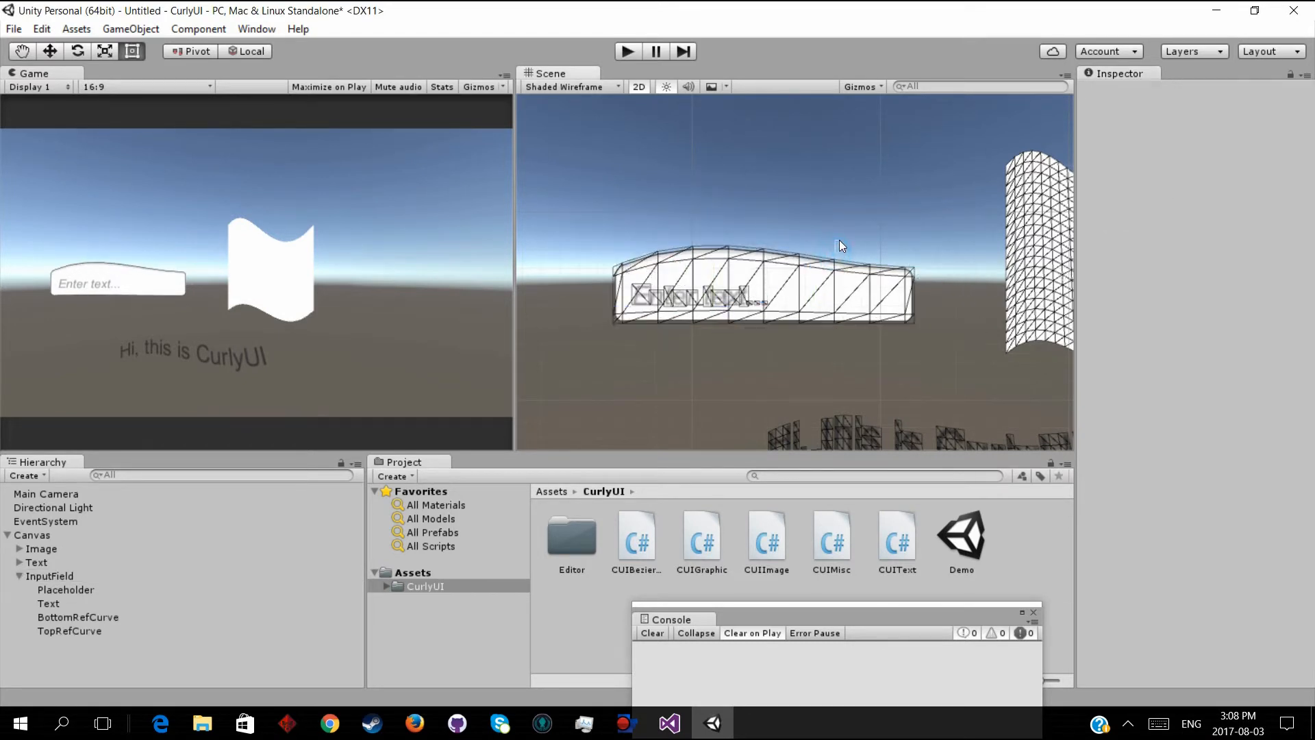
{"action": "left_click", "coordinate": [818, 305]}
{"action": "left_click_drag", "start_coordinate": [728, 327], "coordinate": [716, 268]}
{"action": "left_click_drag", "start_coordinate": [826, 327], "coordinate": [833, 353]}
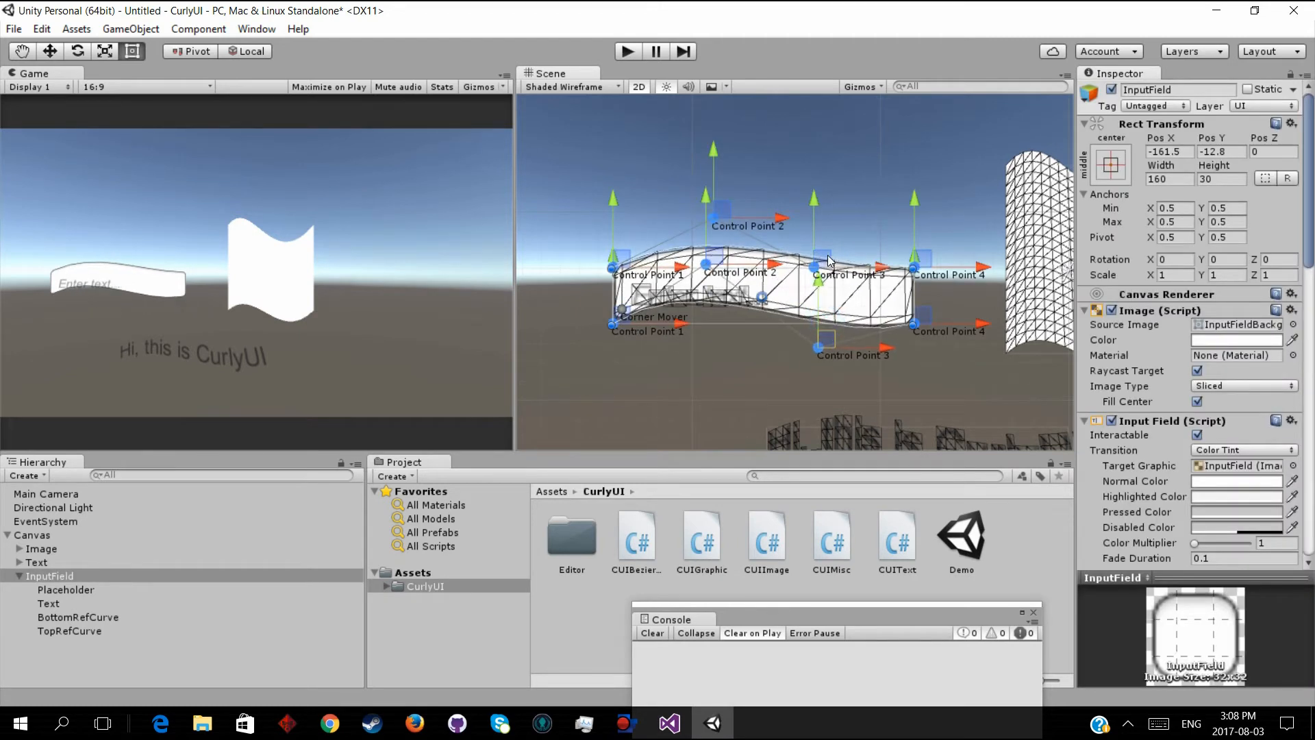
Add a CUI Text component to the InputField's Placeholder and Text child objects together
{"action": "left_click", "coordinate": [60, 595]}
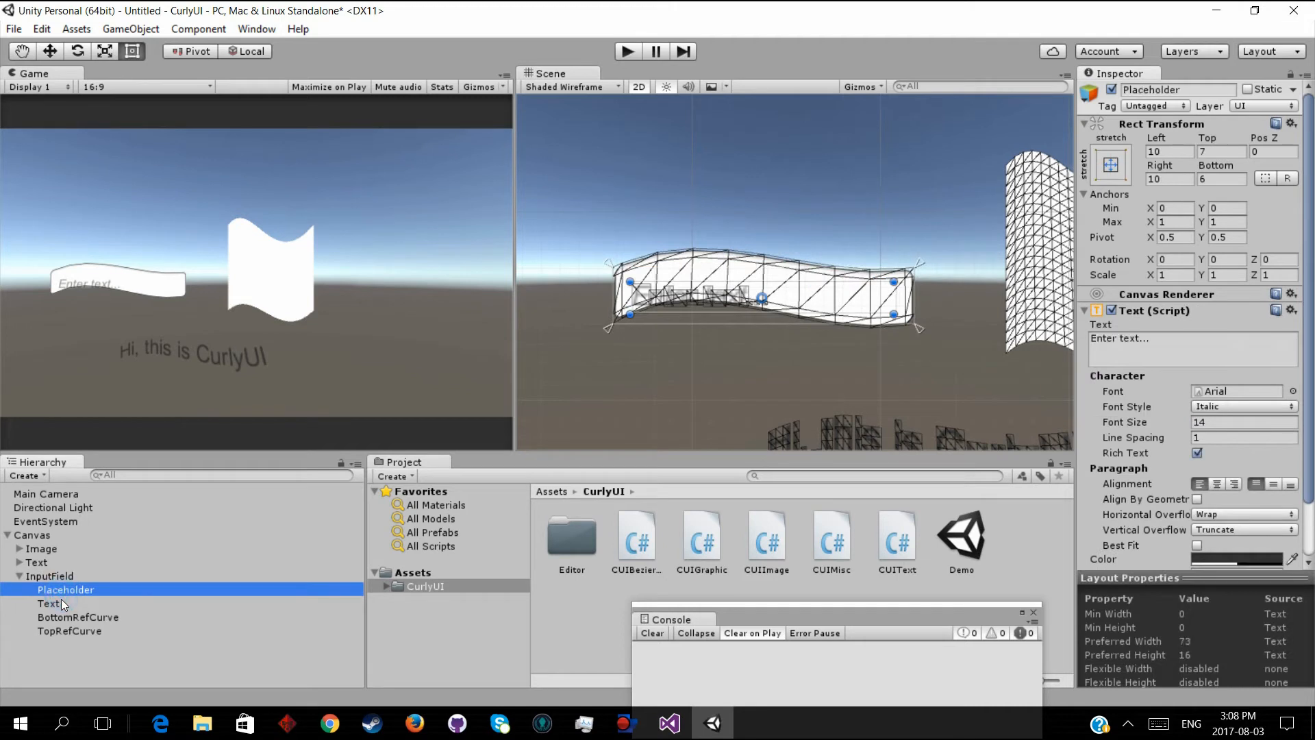
{"action": "left_click", "coordinate": [60, 599]}
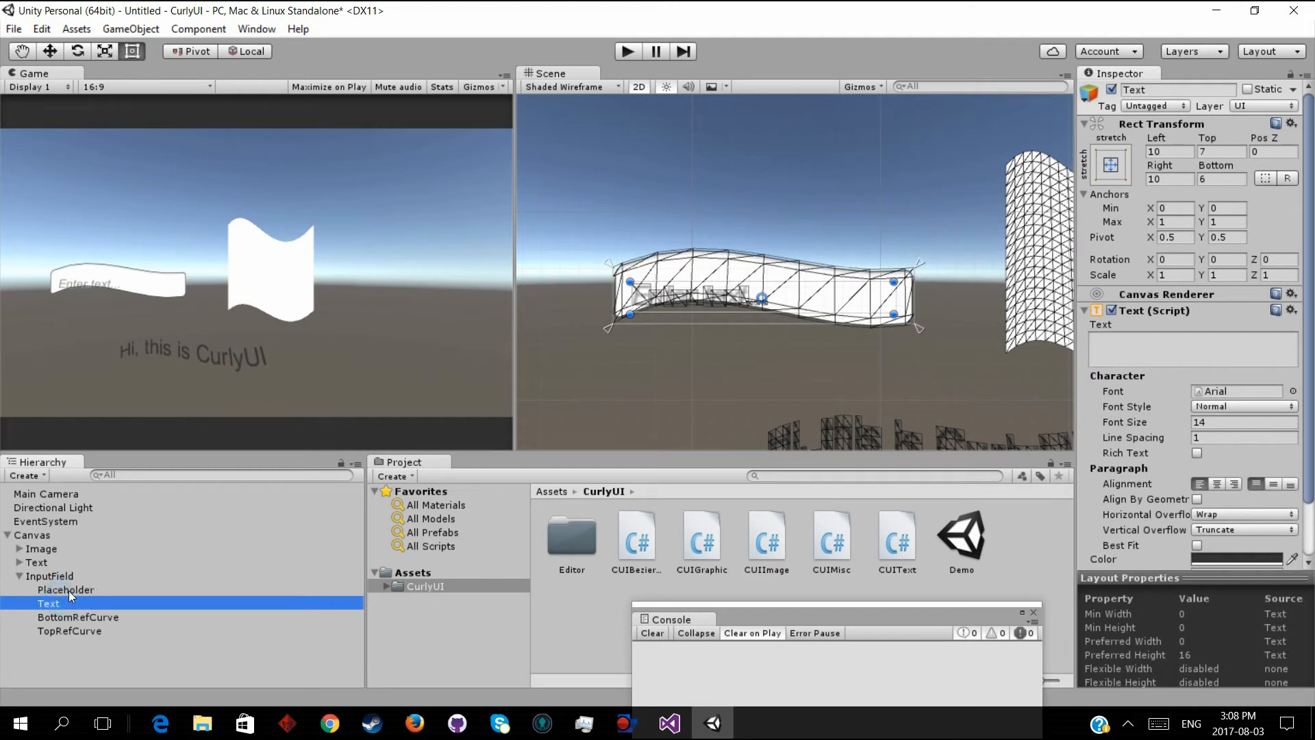
{"action": "left_click", "coordinate": [68, 591]}
{"action": "scroll", "coordinate": [1149, 513], "scroll_direction": "down", "scroll_amount": 3}
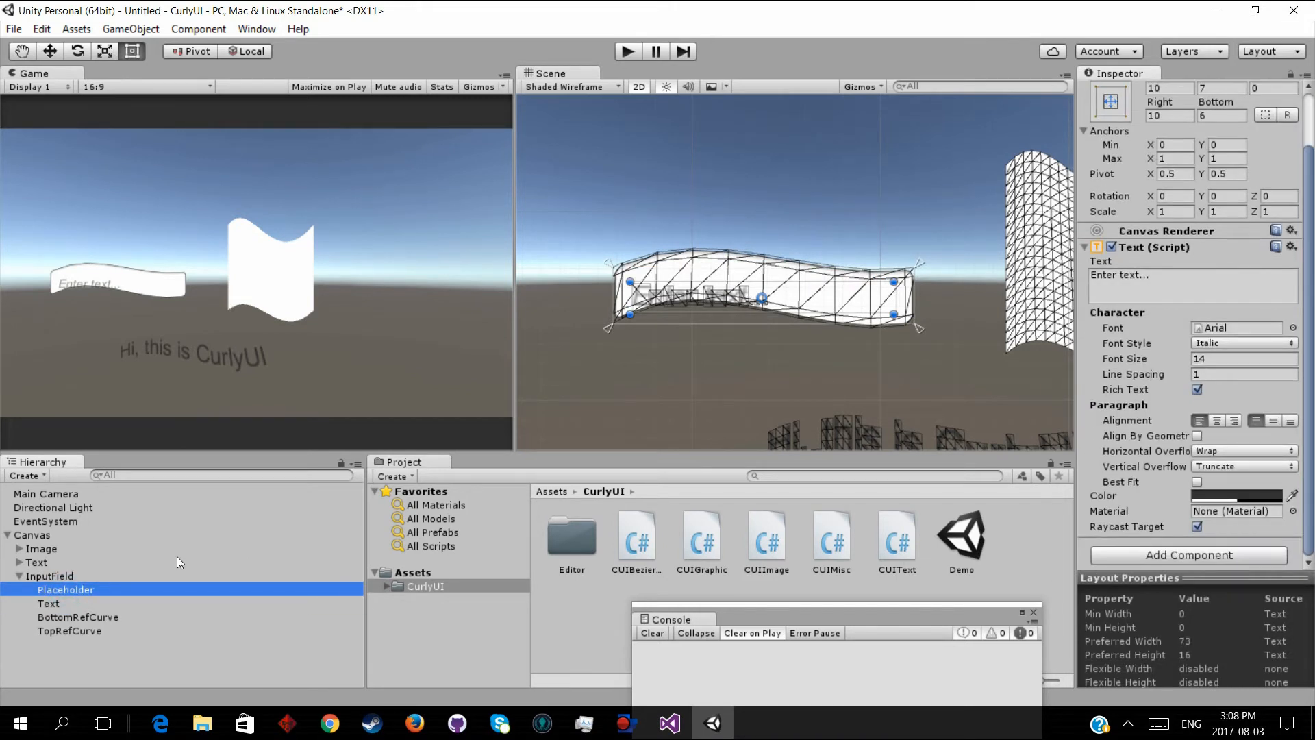
{"action": "left_click", "coordinate": [61, 603], "text": "ctrl"}
{"action": "left_click", "coordinate": [1219, 555]}
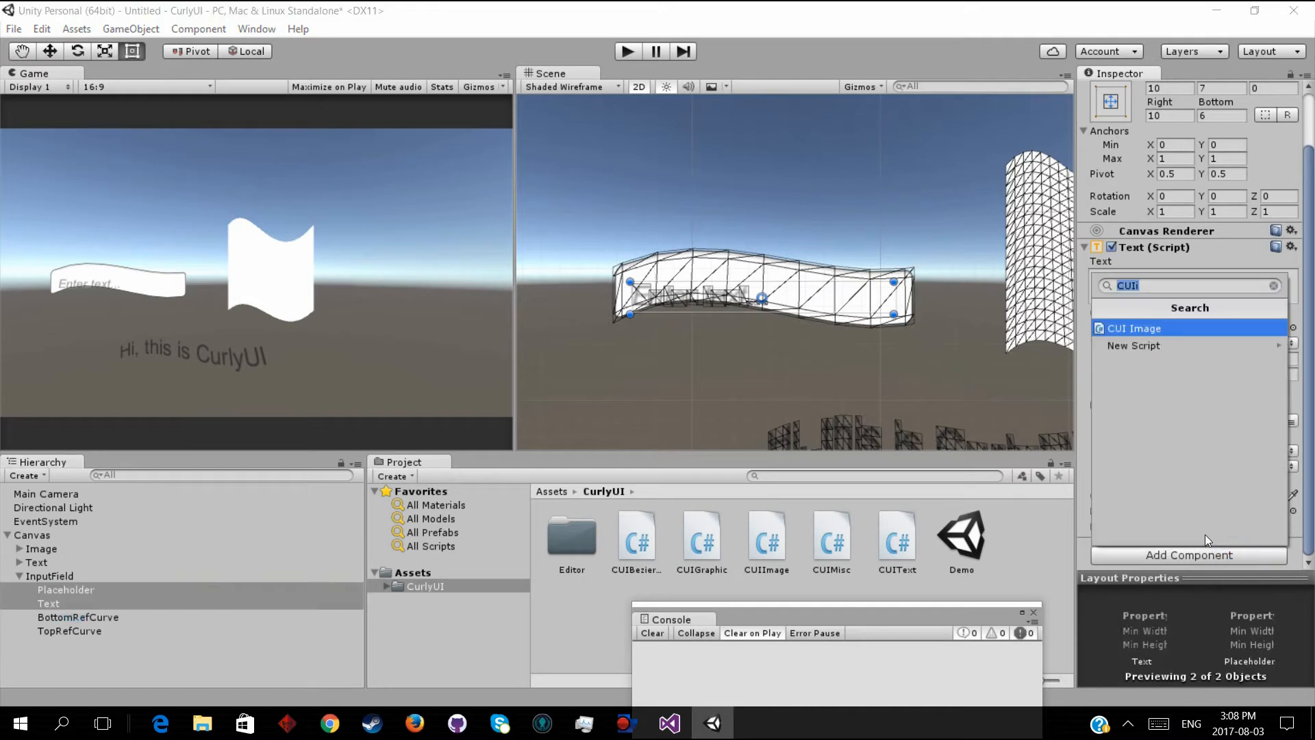
{"action": "type", "text": "CUIText"}
{"action": "key", "text": "Return"}
{"action": "scroll", "coordinate": [1237, 347], "scroll_direction": "down", "scroll_amount": 2}
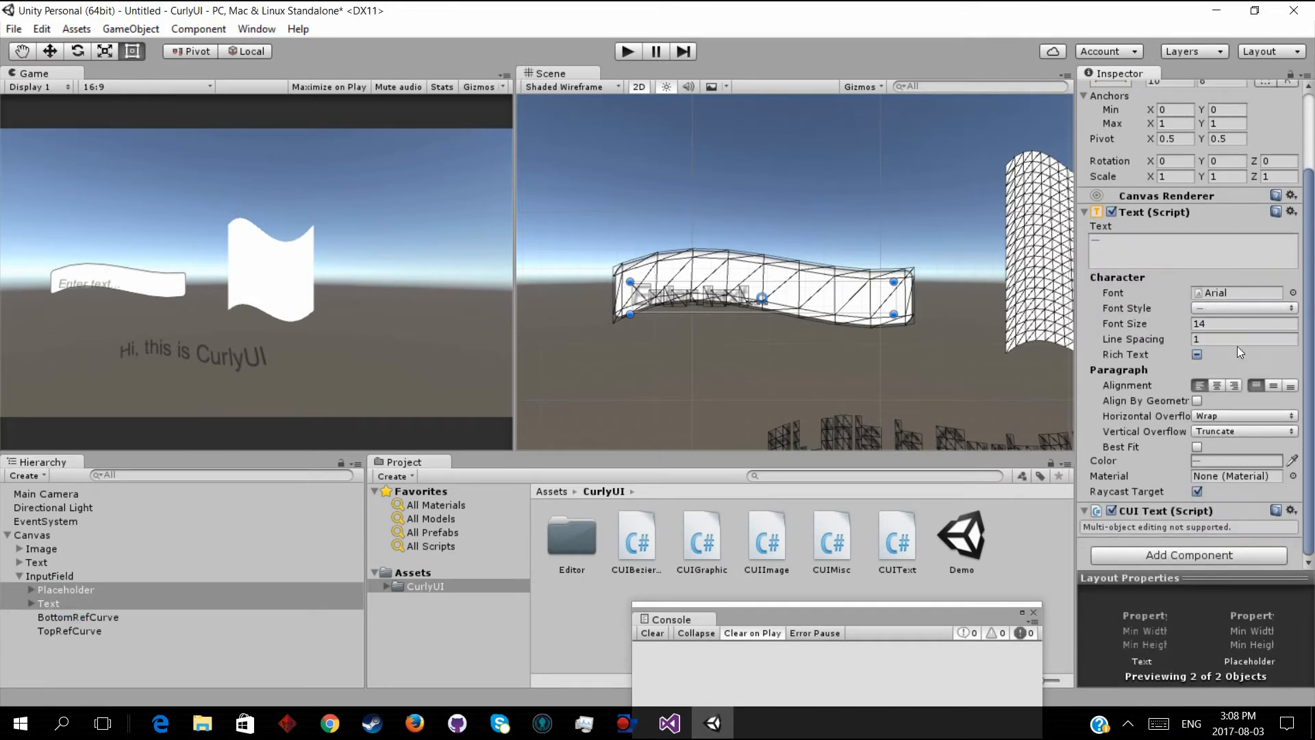
Assign the InputField as the Ref CUI Graphic of the CUI Text components on both Placeholder and Text
{"action": "left_click", "coordinate": [97, 589]}
{"action": "scroll", "coordinate": [1123, 408], "scroll_direction": "down", "scroll_amount": 8}
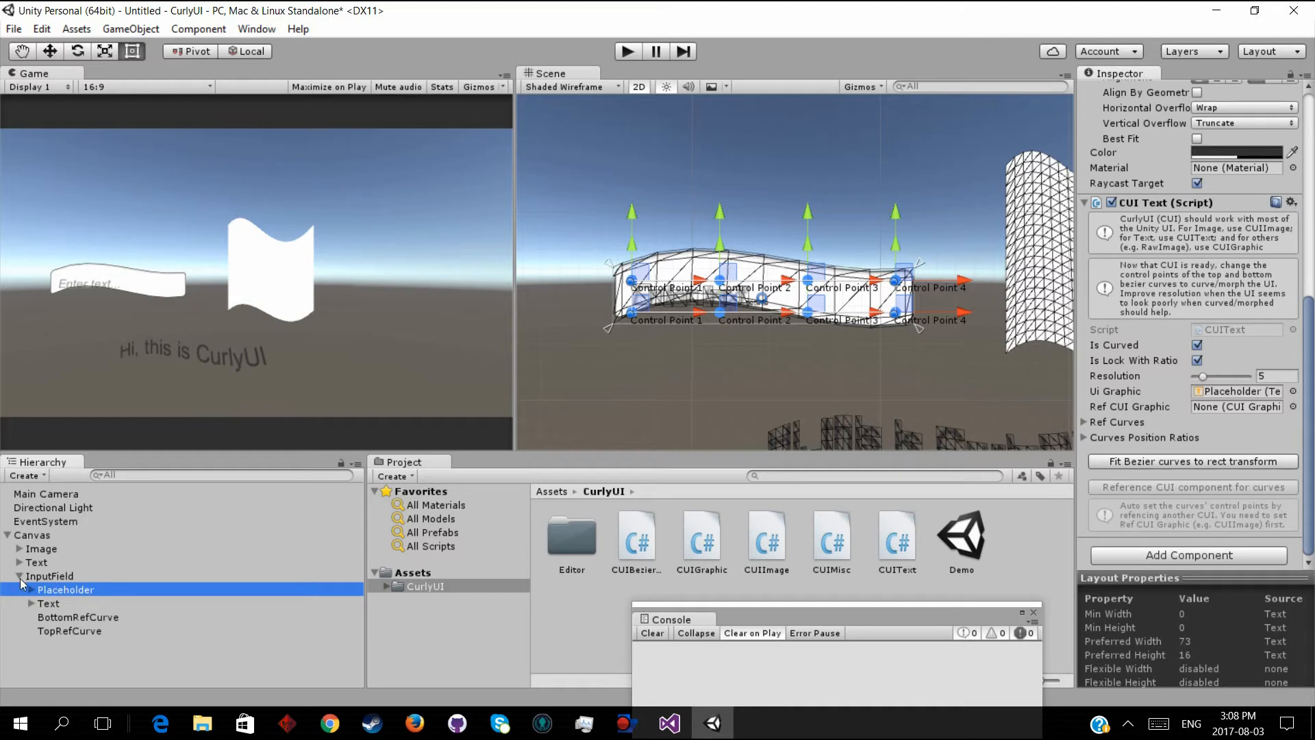
{"action": "scroll", "coordinate": [1166, 350], "scroll_direction": "up", "scroll_amount": 3}
{"action": "scroll", "coordinate": [1165, 351], "scroll_direction": "down", "scroll_amount": 3}
{"action": "left_click_drag", "start_coordinate": [55, 584], "coordinate": [1198, 410]}
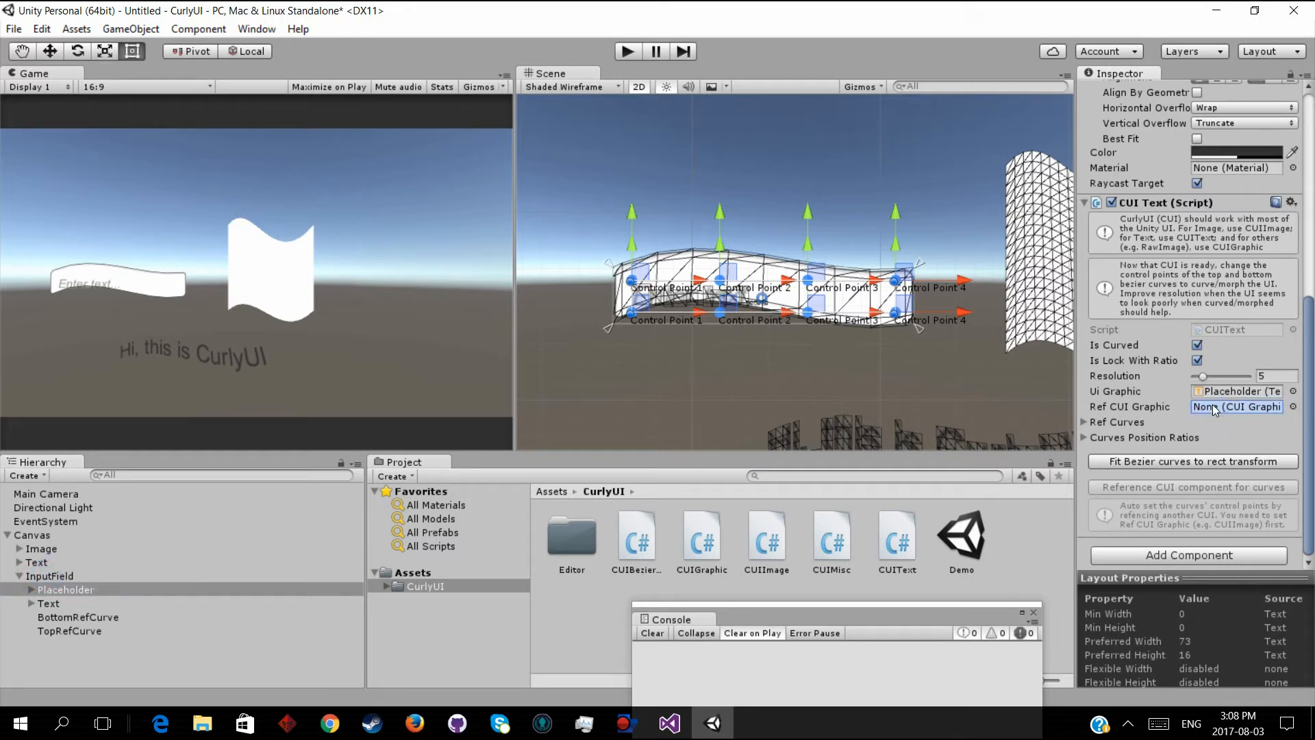
{"action": "left_click", "coordinate": [65, 601]}
{"action": "left_click_drag", "start_coordinate": [53, 577], "coordinate": [1251, 409]}
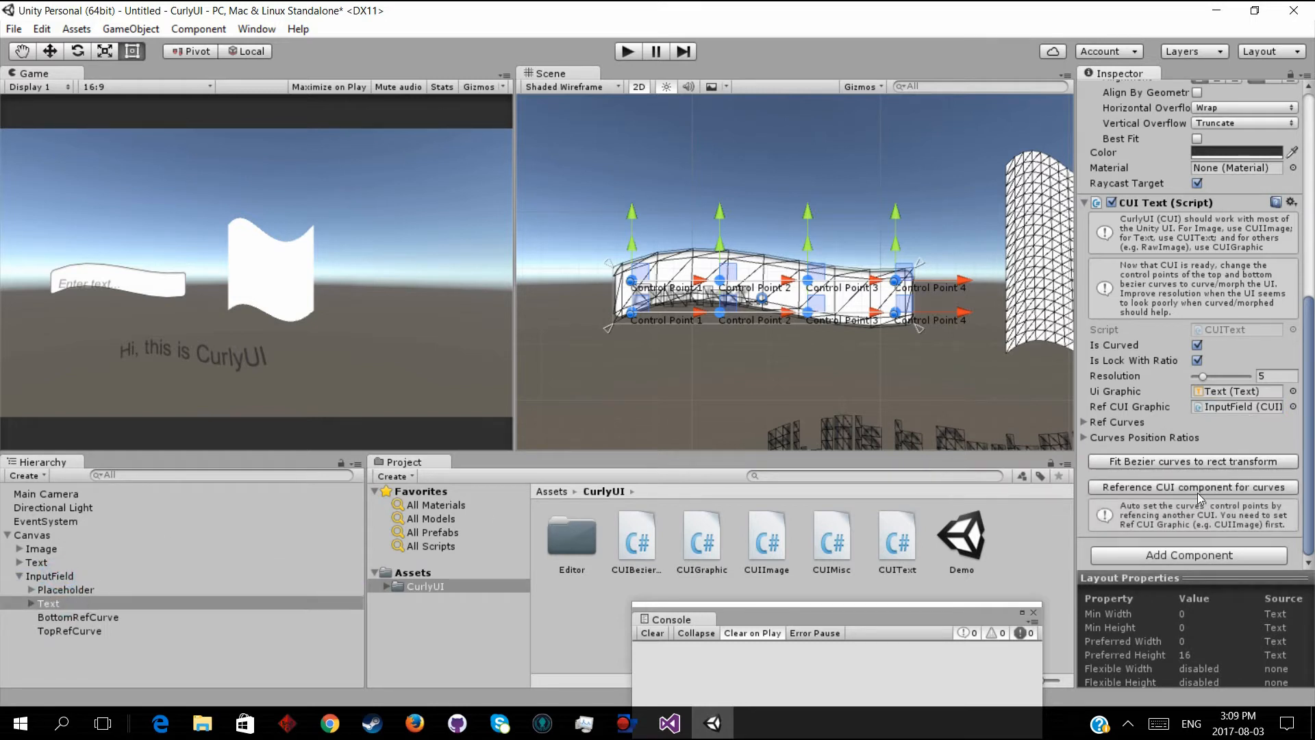
Apply the referenced InputField's curves to the CUI Text components of the Text and Placeholder objects
{"action": "left_click", "coordinate": [1142, 487]}
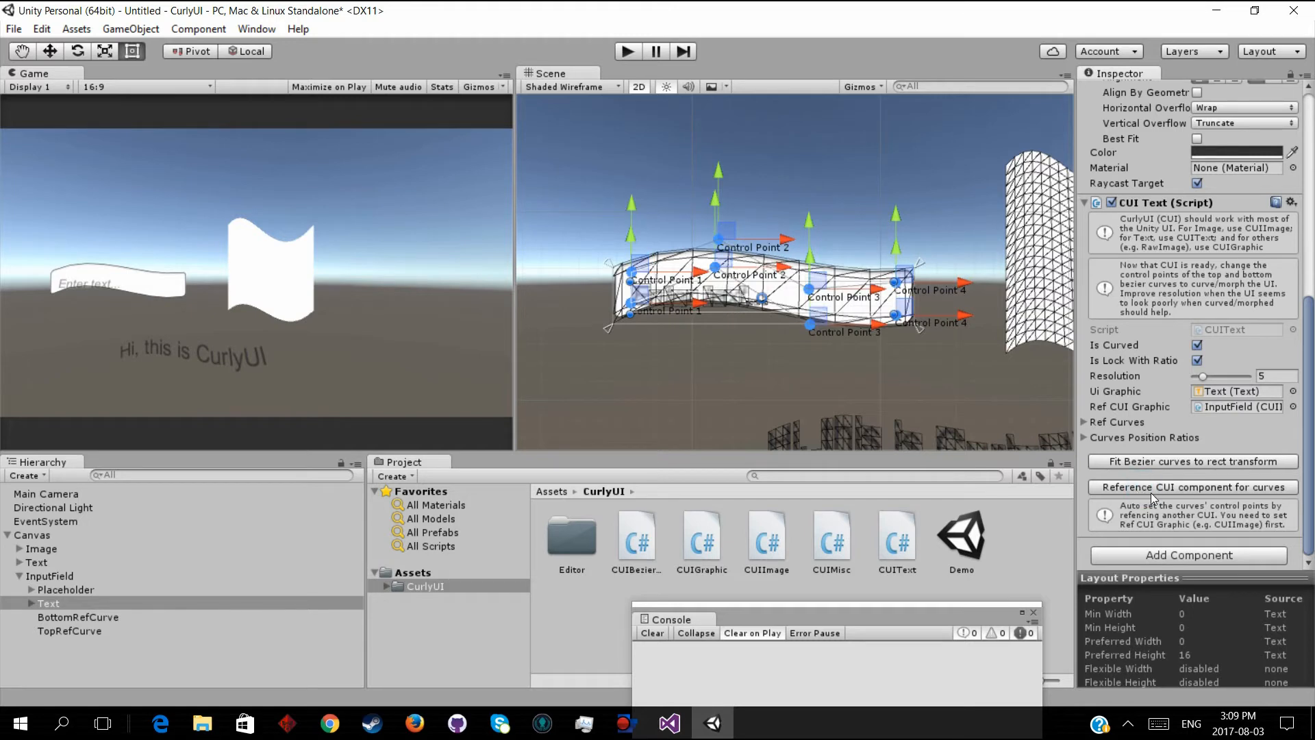
{"action": "left_click", "coordinate": [61, 589]}
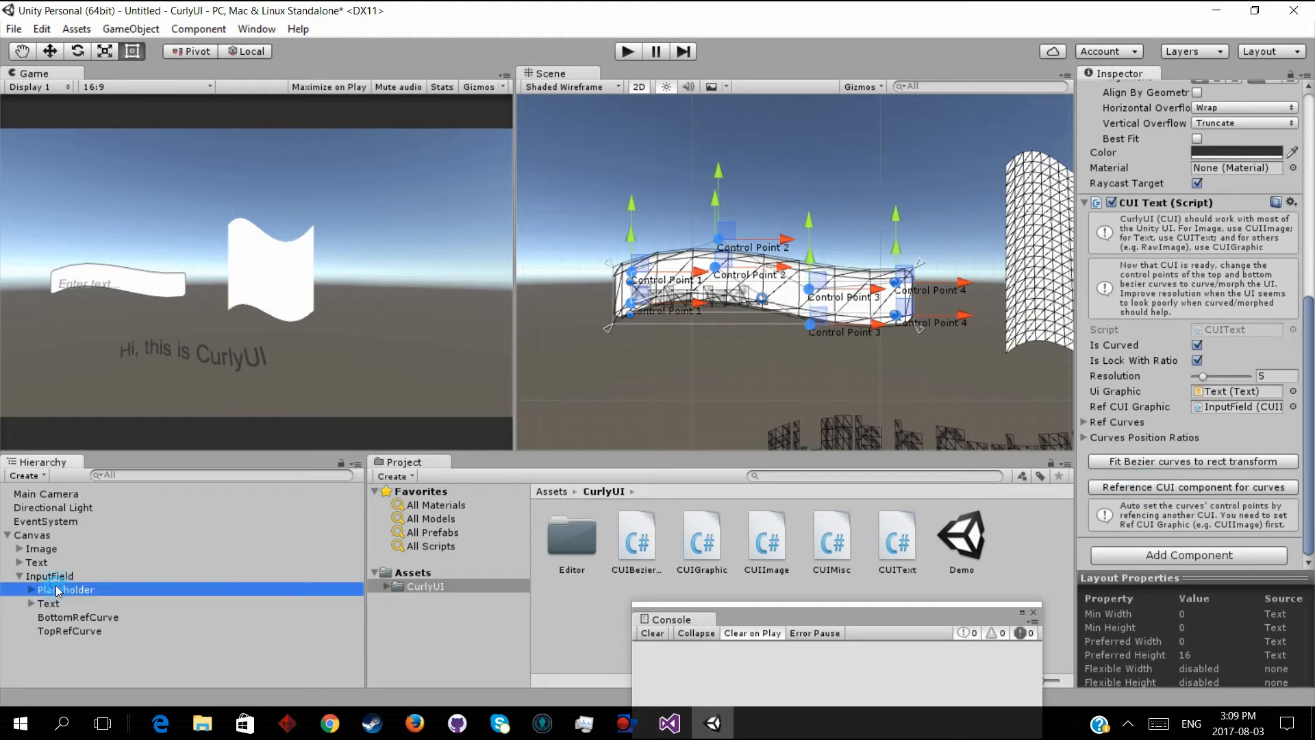
{"action": "left_click", "coordinate": [1274, 487]}
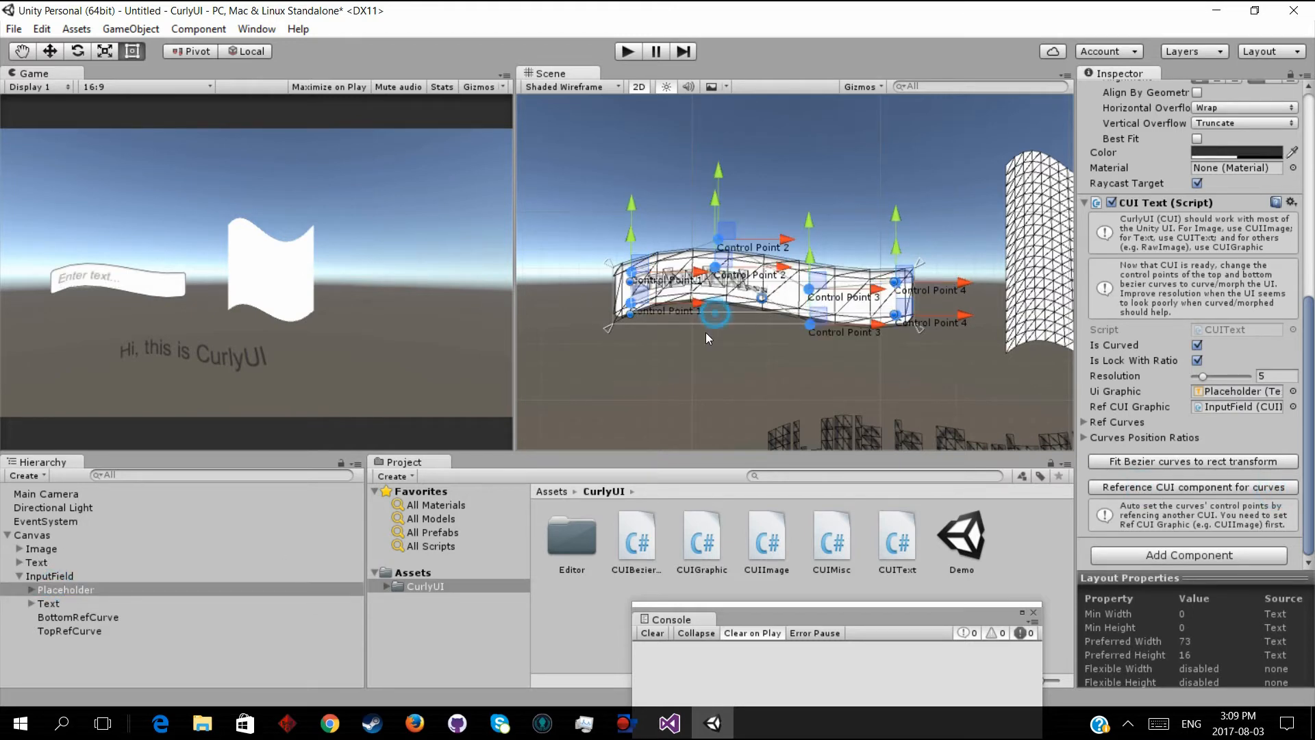
{"action": "left_click", "coordinate": [705, 323]}
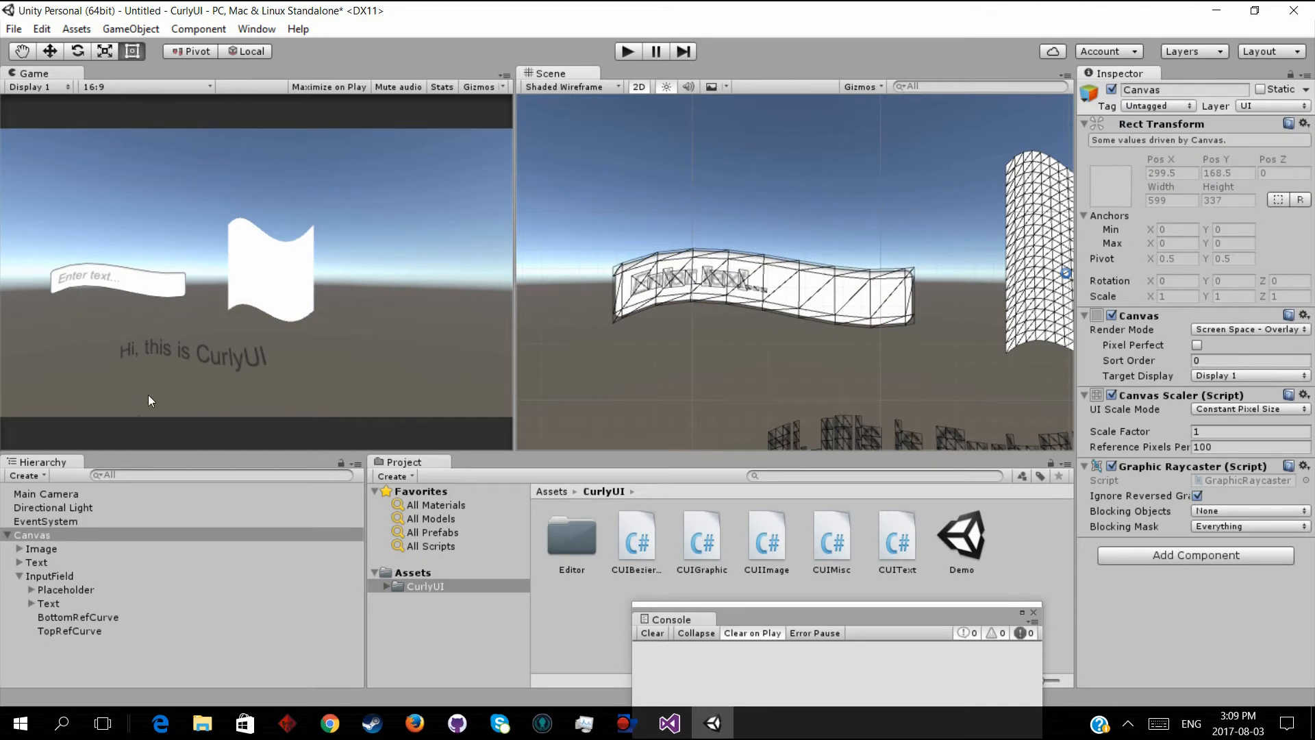
Raise the Resolution of the InputField's CUI Image component to about 9.8
{"action": "left_click", "coordinate": [71, 577]}
{"action": "scroll", "coordinate": [1095, 369], "scroll_direction": "down", "scroll_amount": 5}
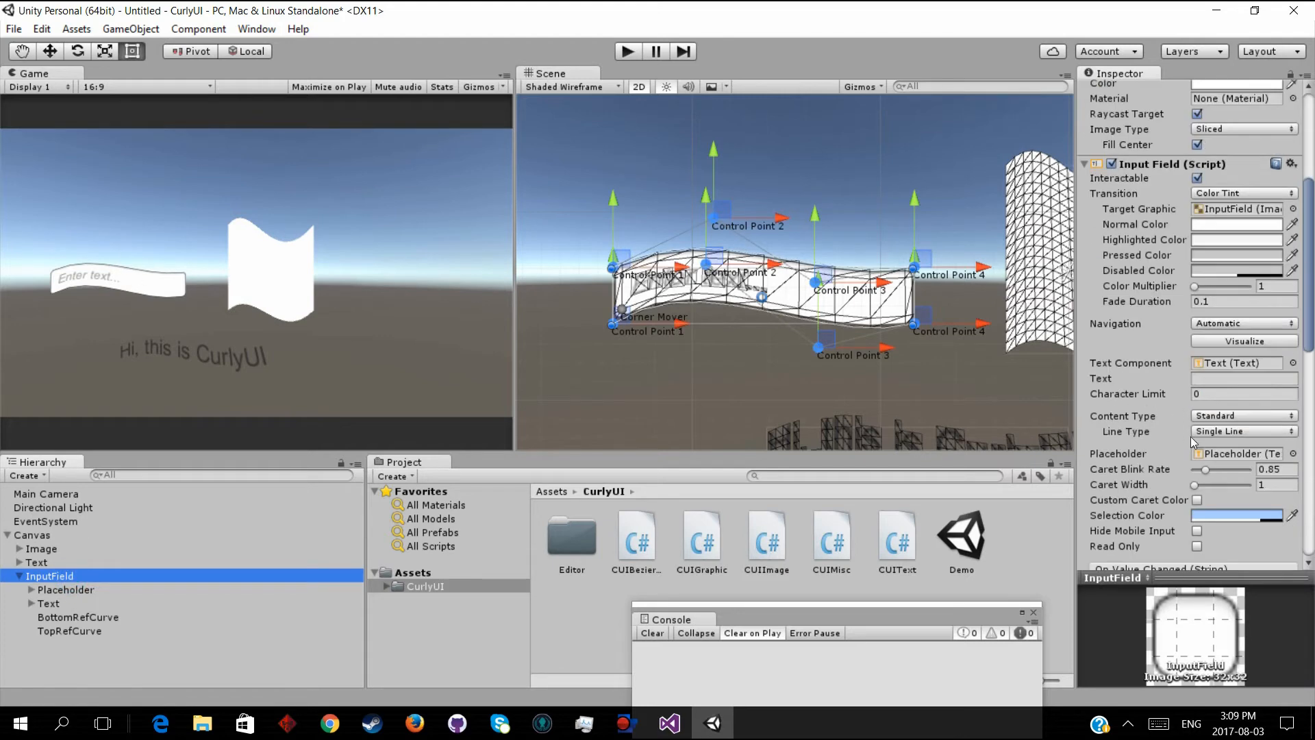
{"action": "scroll", "coordinate": [1206, 479], "scroll_direction": "down", "scroll_amount": 12}
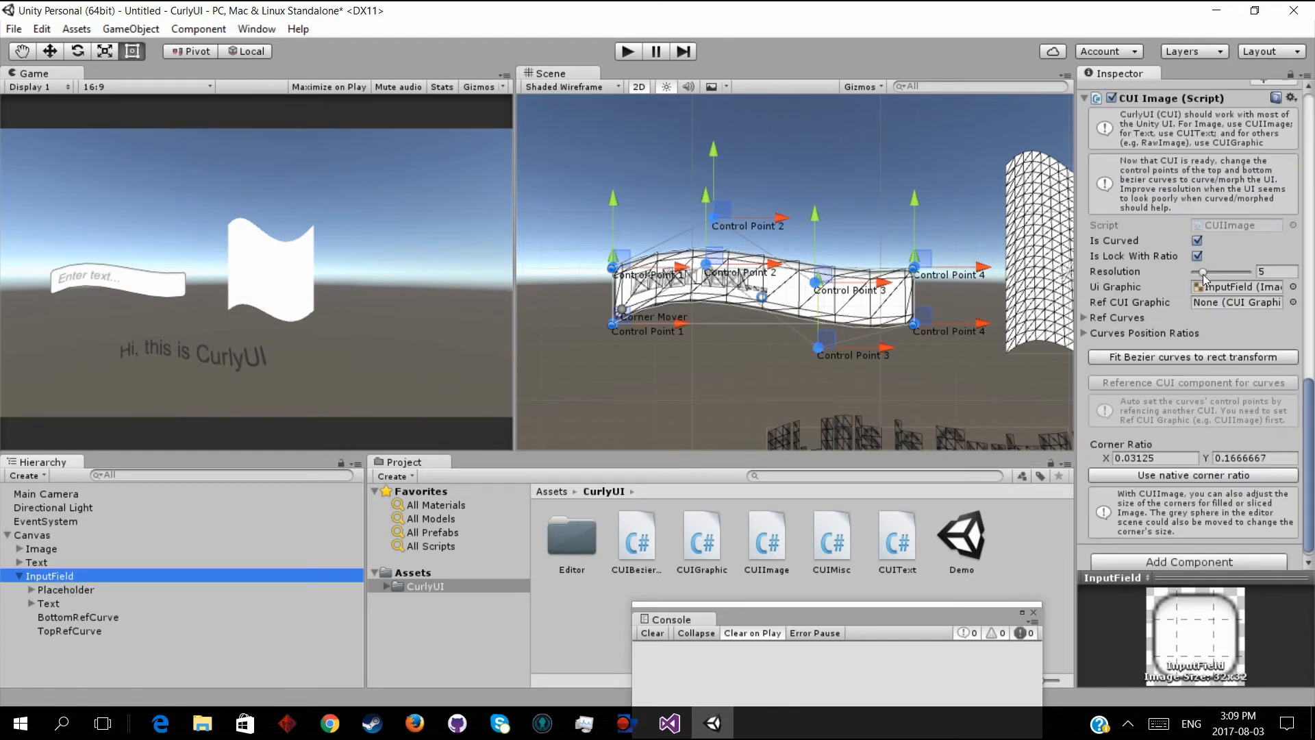
{"action": "left_click_drag", "start_coordinate": [1206, 272], "coordinate": [1214, 275]}
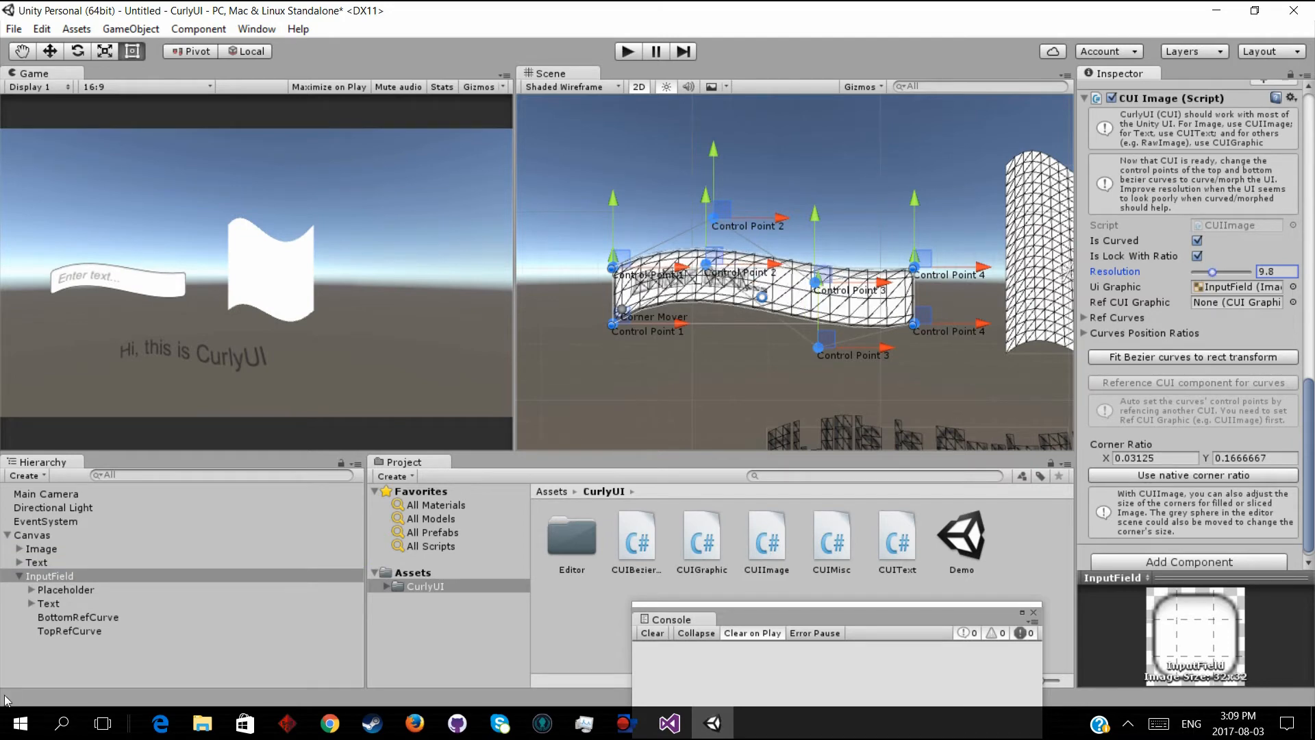
Raise the CUI Text Resolution on the InputField's Text child, and on its Placeholder to about 10.2
{"action": "left_click", "coordinate": [77, 602]}
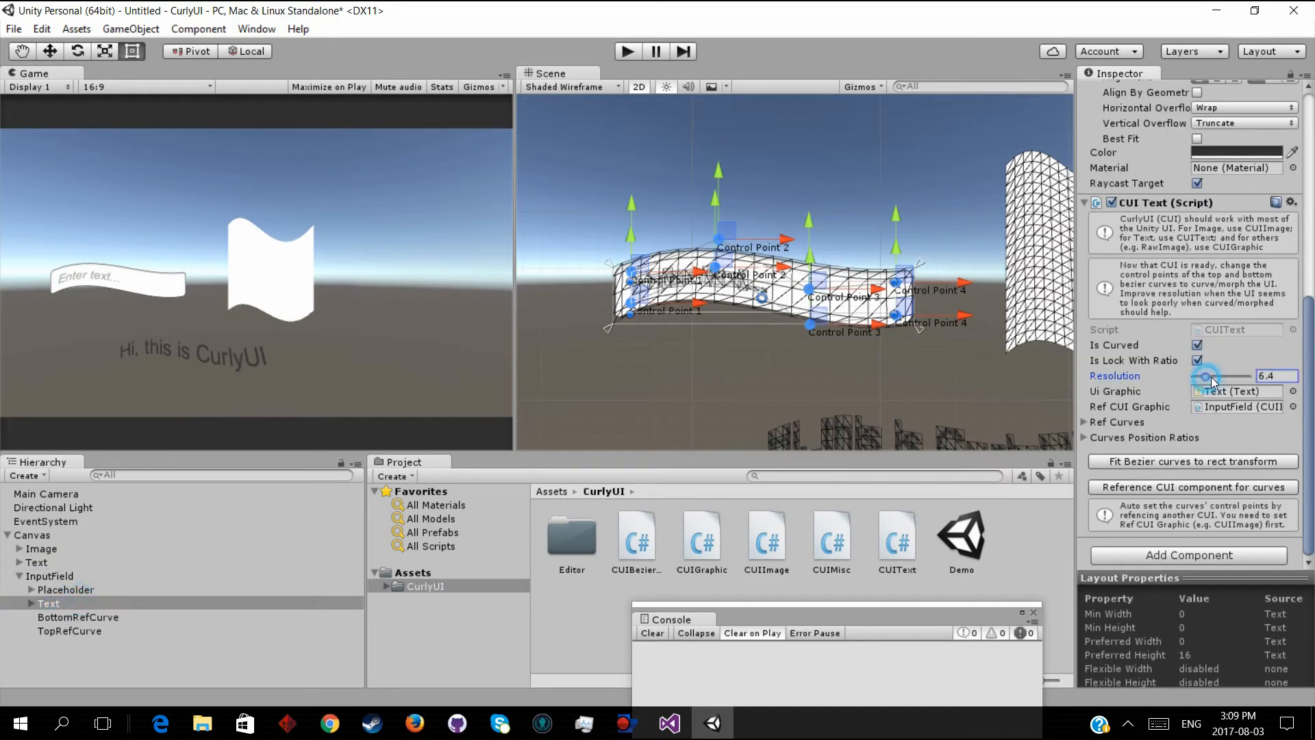
{"action": "left_click", "coordinate": [115, 590]}
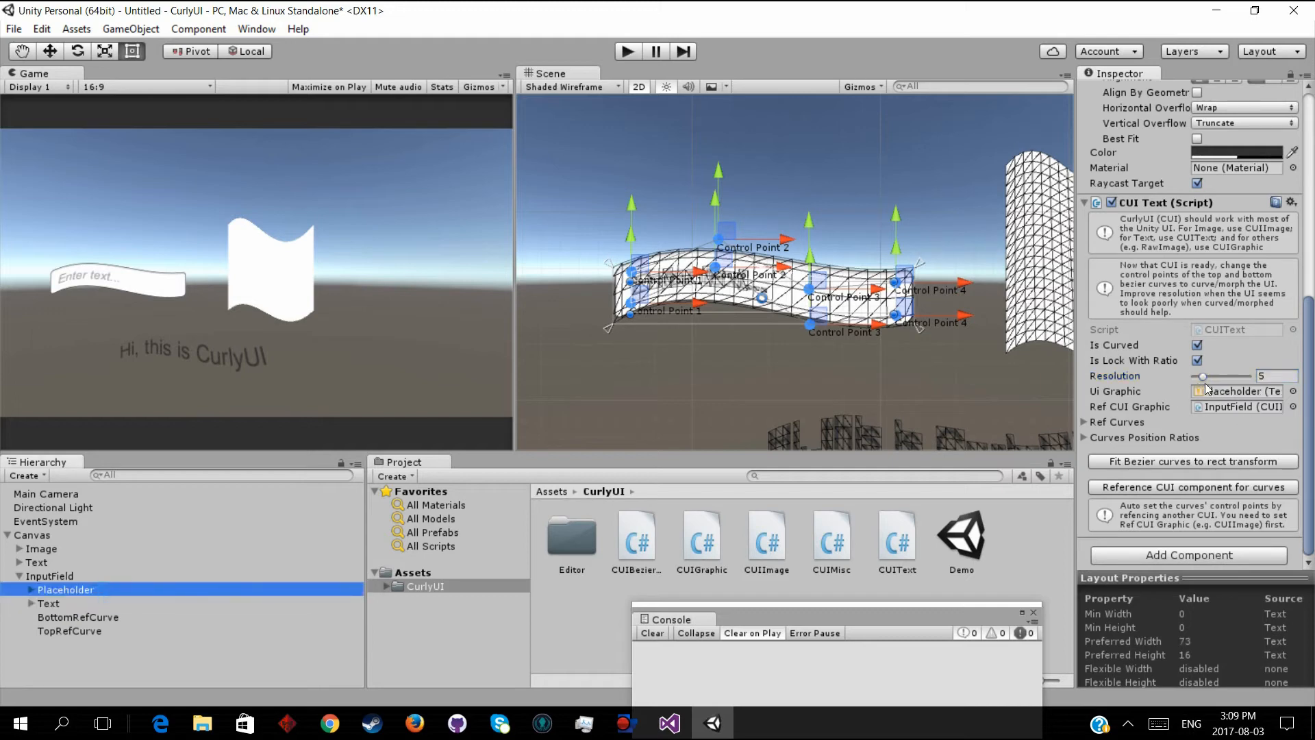
{"action": "left_click_drag", "start_coordinate": [1203, 381], "coordinate": [1212, 385]}
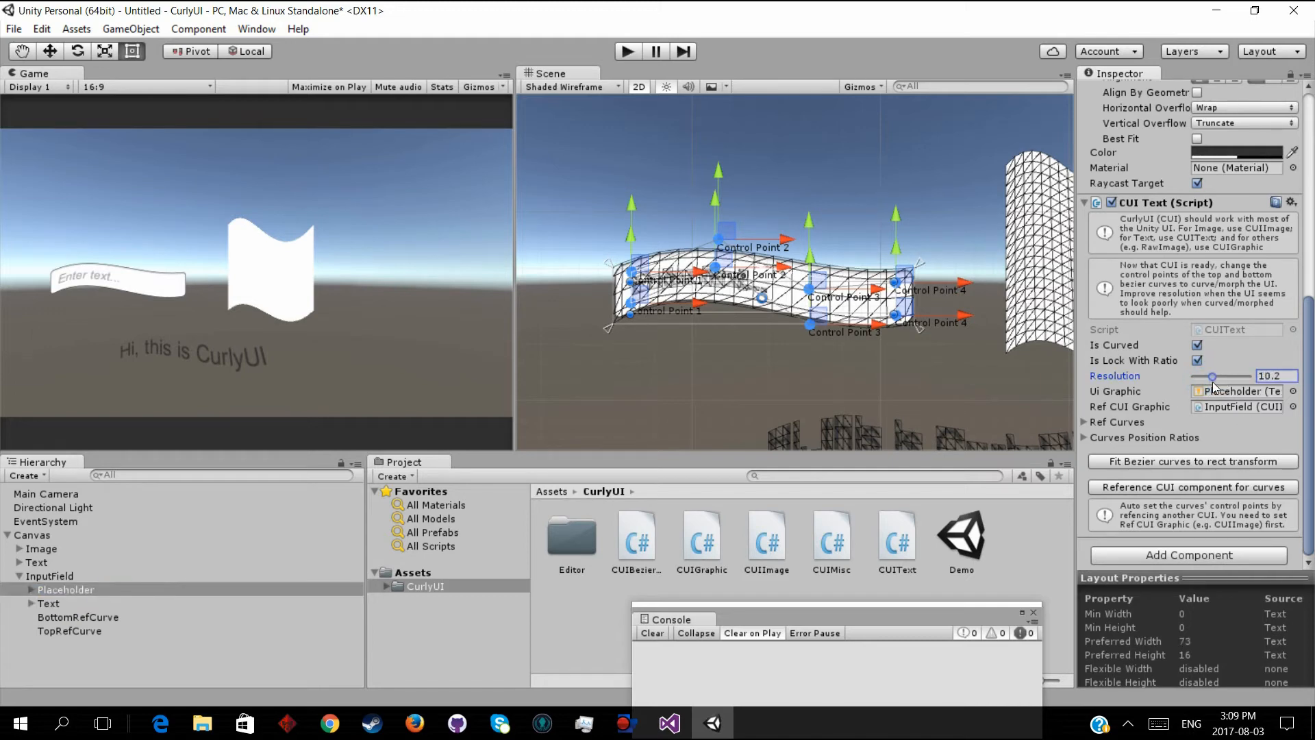
{"action": "left_click", "coordinate": [724, 393]}
{"action": "key", "text": "ctrl+s"}
{"action": "left_click", "coordinate": [624, 54]}
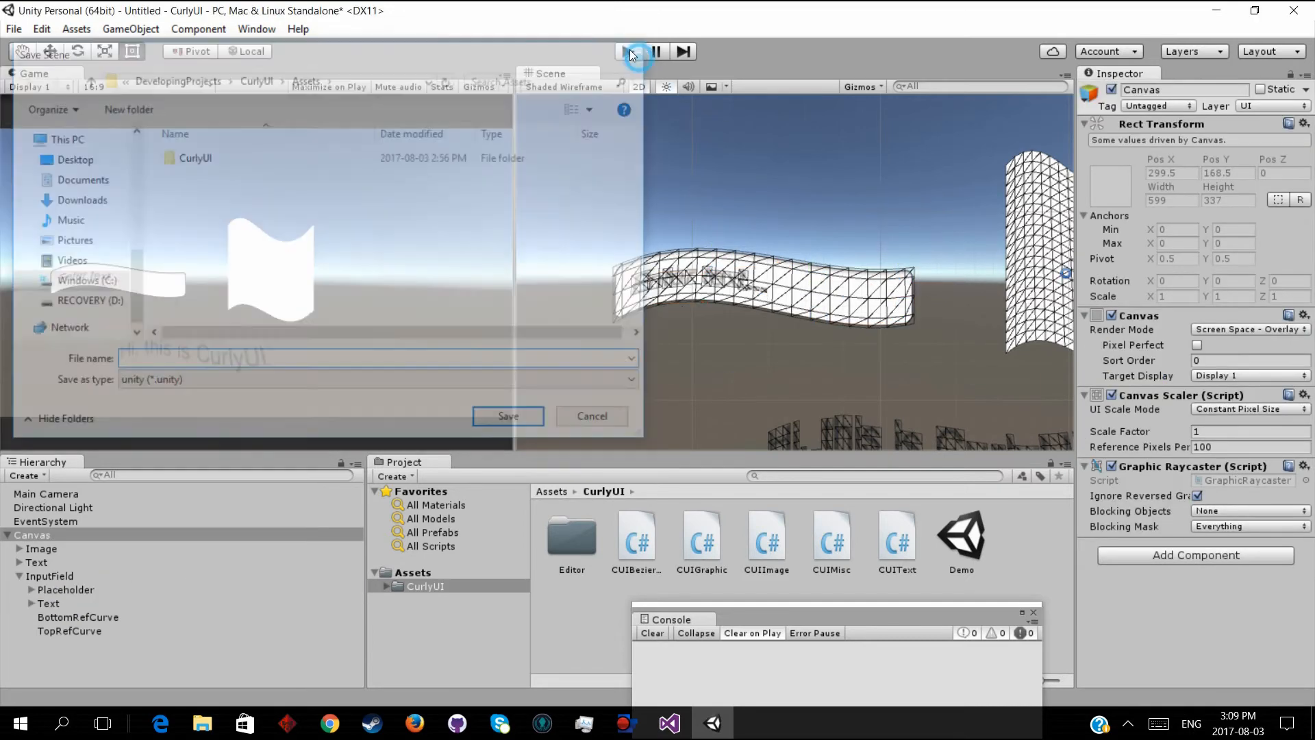
Run the scene and test the curved input field by entering sample text starting with "123123lasjd"
{"action": "left_click", "coordinate": [626, 51]}
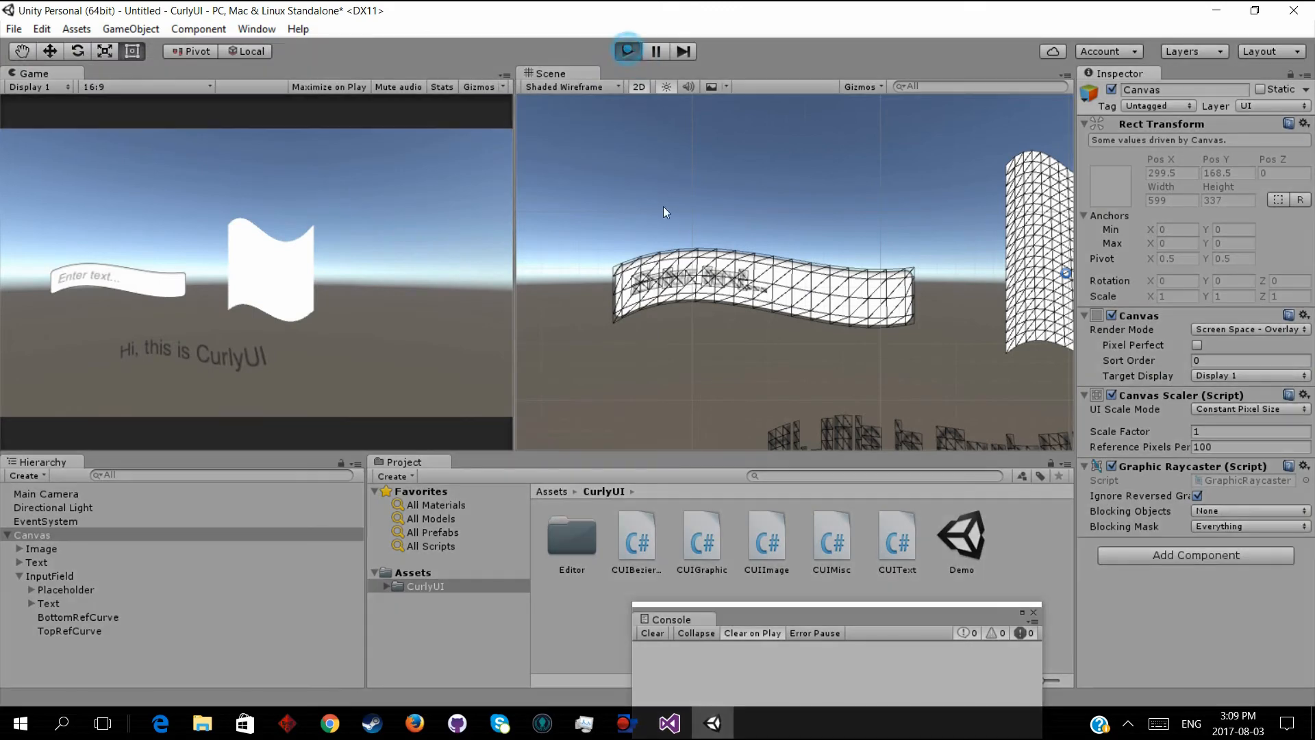
{"action": "left_click", "coordinate": [137, 283]}
{"action": "type", "text": "123123lasjd"}
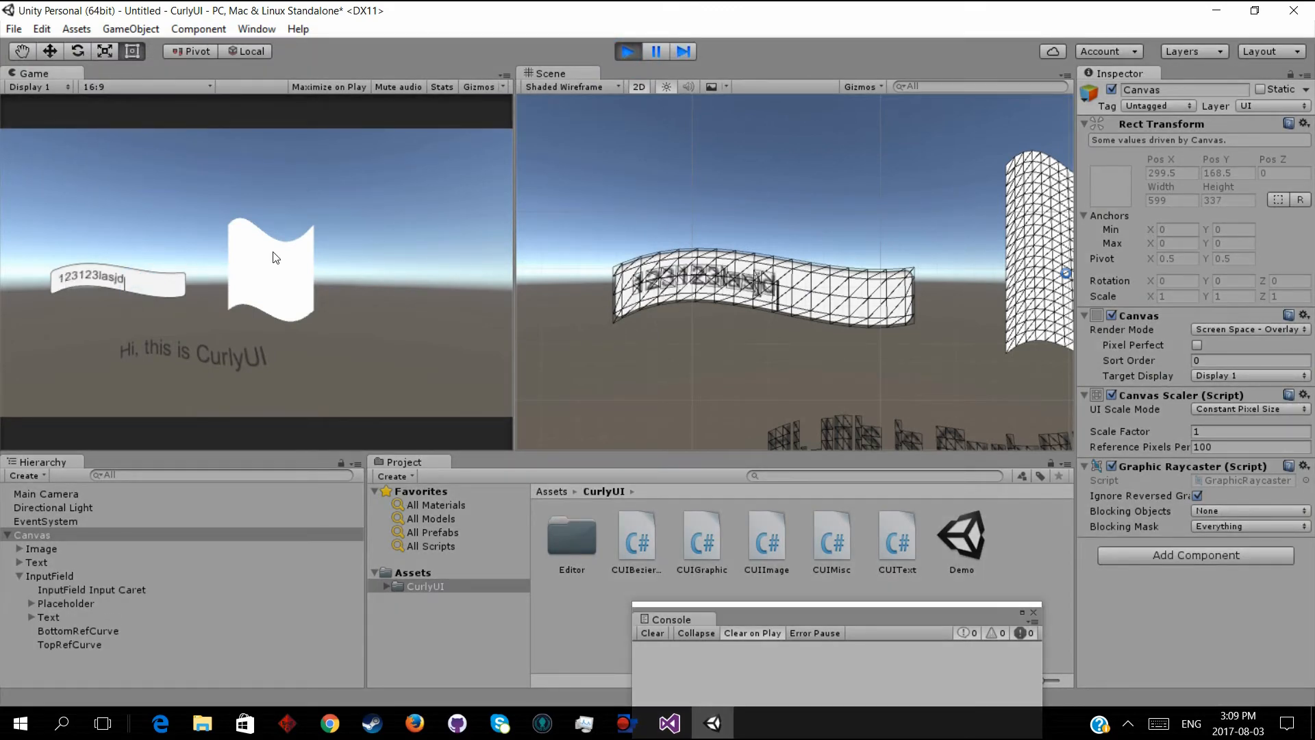
{"action": "type", "text": "klsakasjd"}
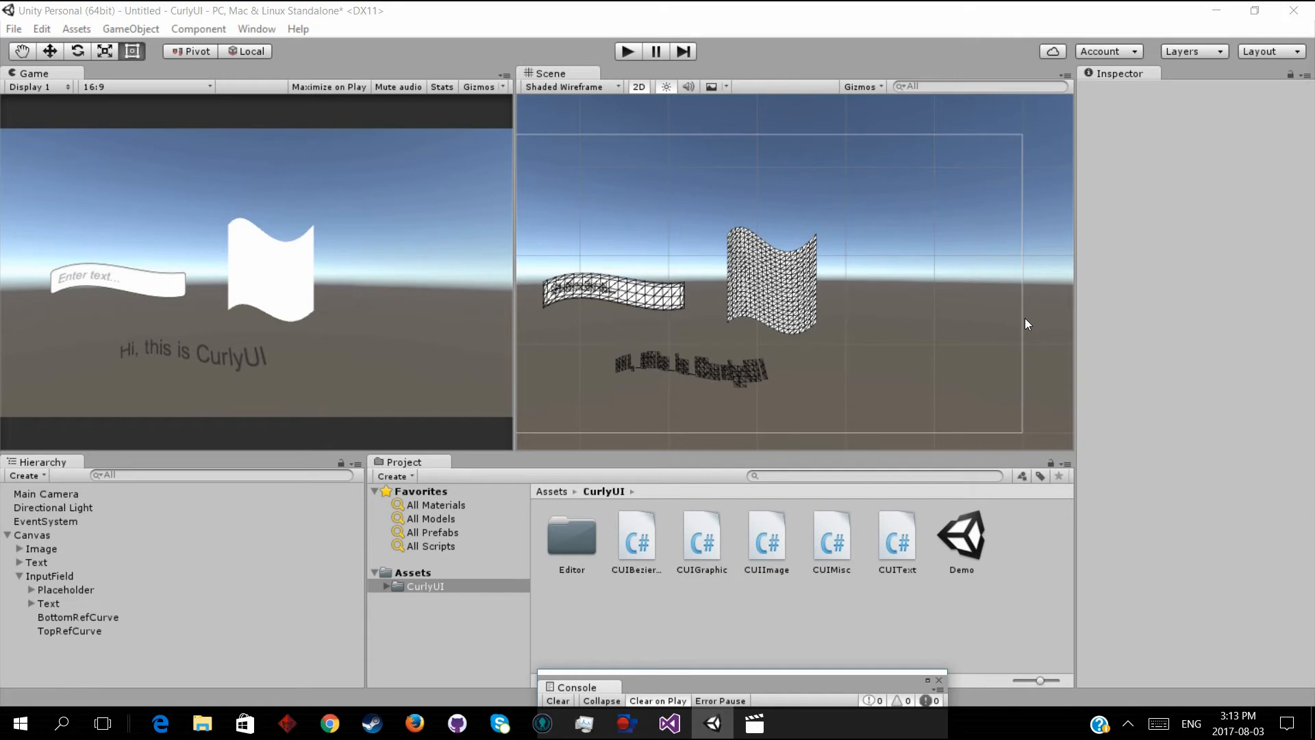
Add a UI Raw Image, widen it to about 132.3, and place it at about Pos X 188.1, Pos Y 92.2
{"action": "left_click", "coordinate": [130, 29]}
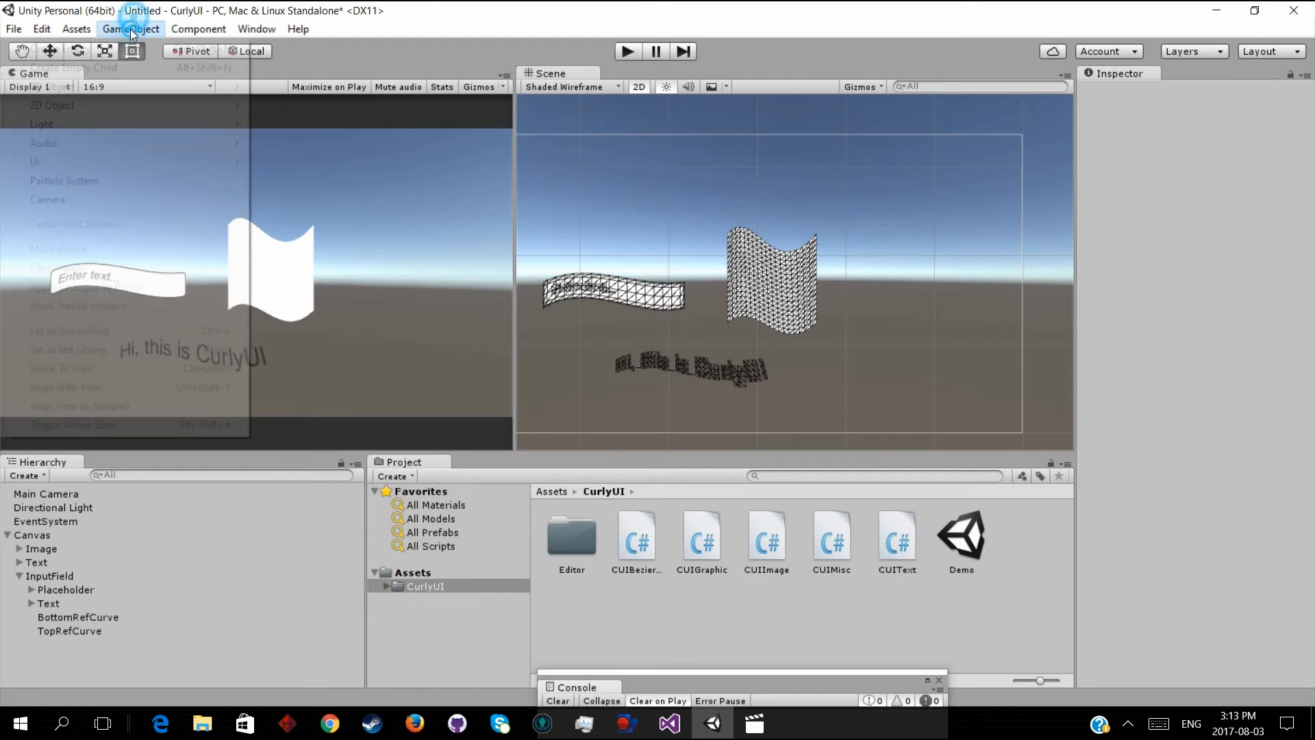
{"action": "left_click", "coordinate": [105, 162]}
{"action": "left_click", "coordinate": [314, 201]}
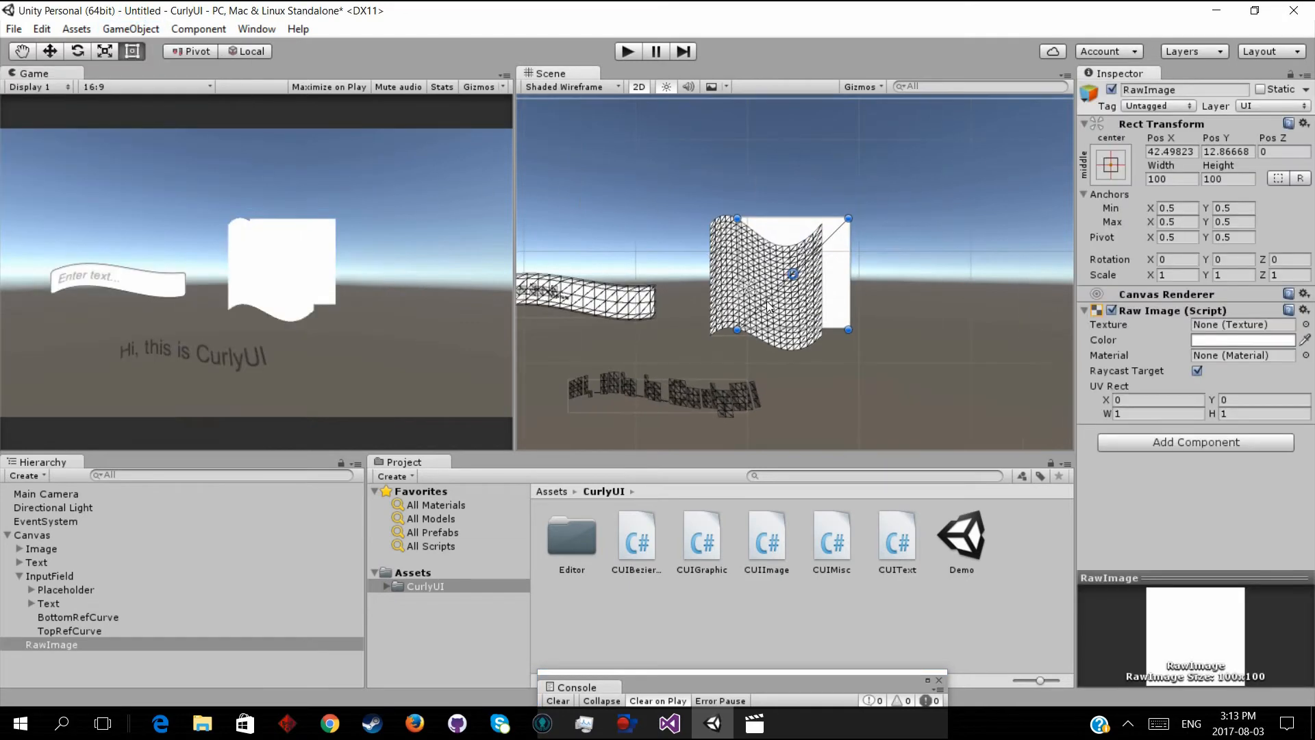
{"action": "left_click_drag", "start_coordinate": [849, 236], "coordinate": [884, 237]}
{"action": "left_click_drag", "start_coordinate": [863, 270], "coordinate": [1007, 182]}
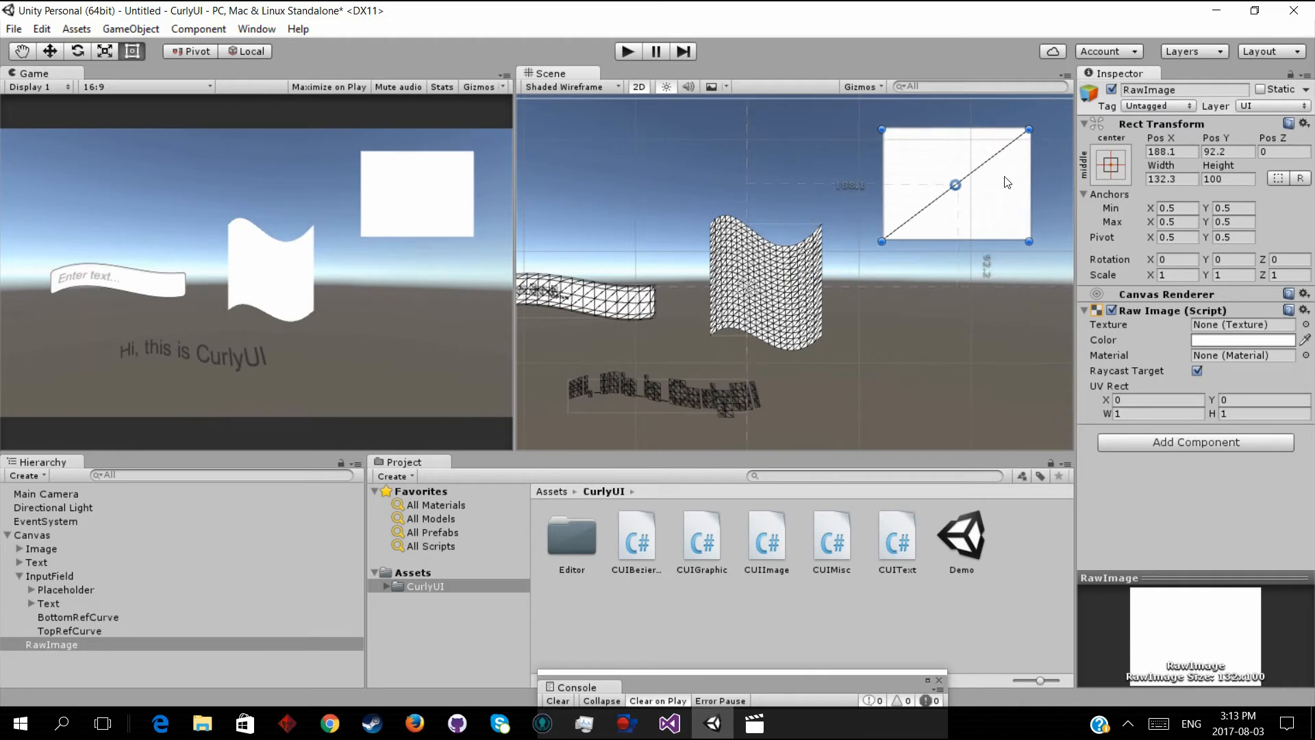
Add a CUI Graphic component to the RawImage
{"action": "middle_click_drag", "start_coordinate": [962, 206], "coordinate": [898, 264]}
{"action": "left_click", "coordinate": [1168, 440]}
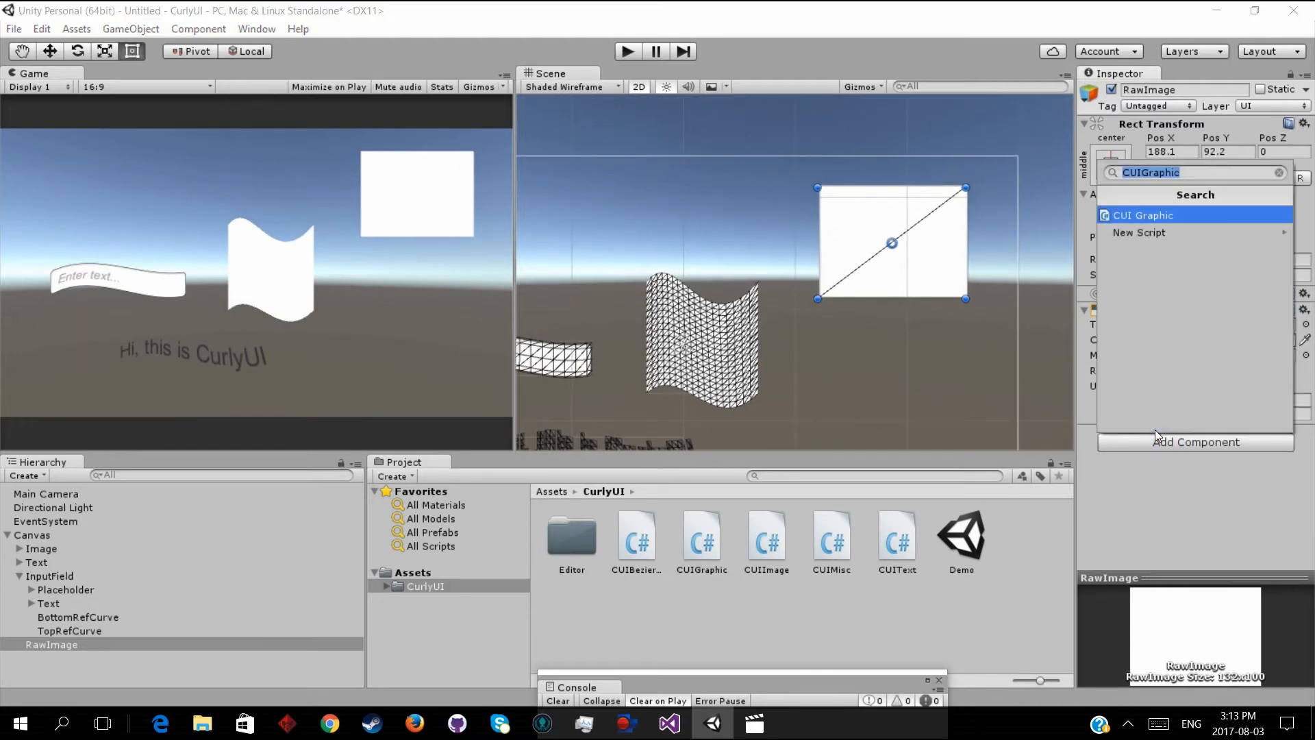
{"action": "type", "text": "CUIG"}
{"action": "key", "text": "Return"}
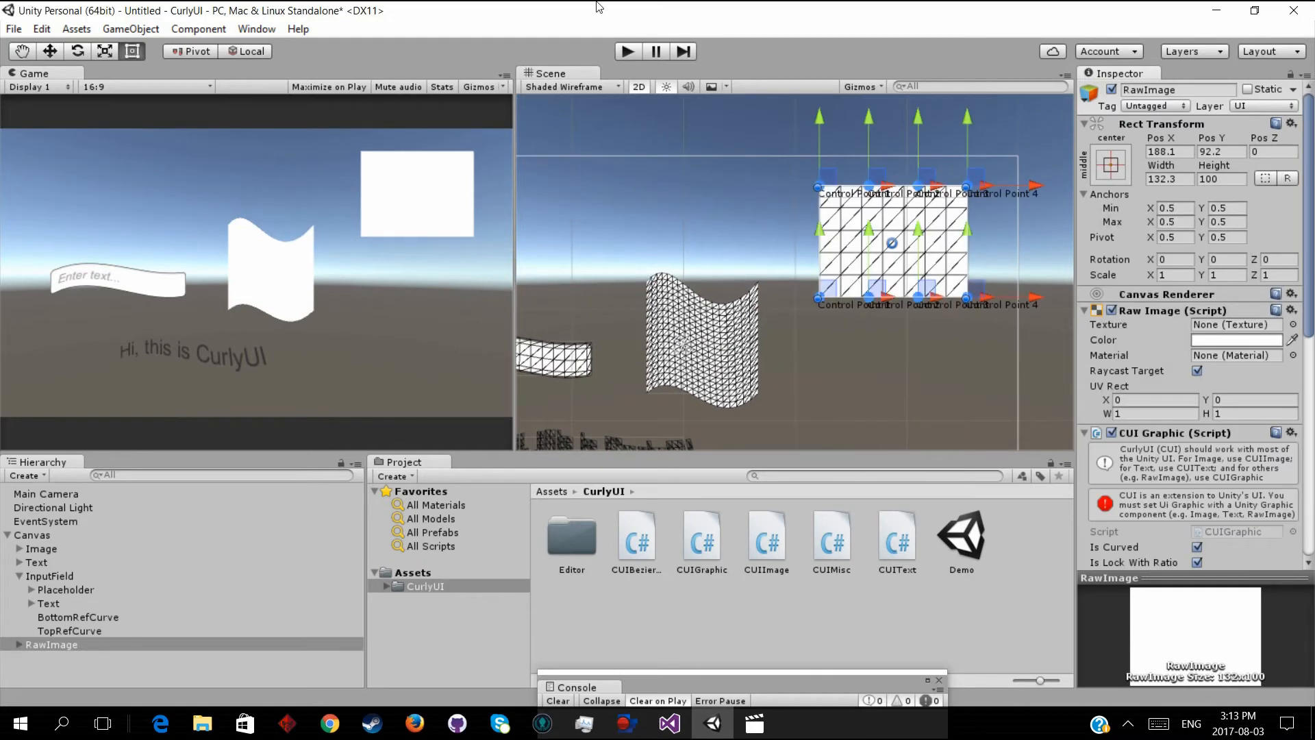
Shape the RawImage's top and bottom curves into waves by moving Control Points 2 and 3 on each curve
{"action": "scroll", "coordinate": [1178, 355], "scroll_direction": "down", "scroll_amount": 5}
{"action": "scroll", "coordinate": [1154, 244], "scroll_direction": "up", "scroll_amount": 2}
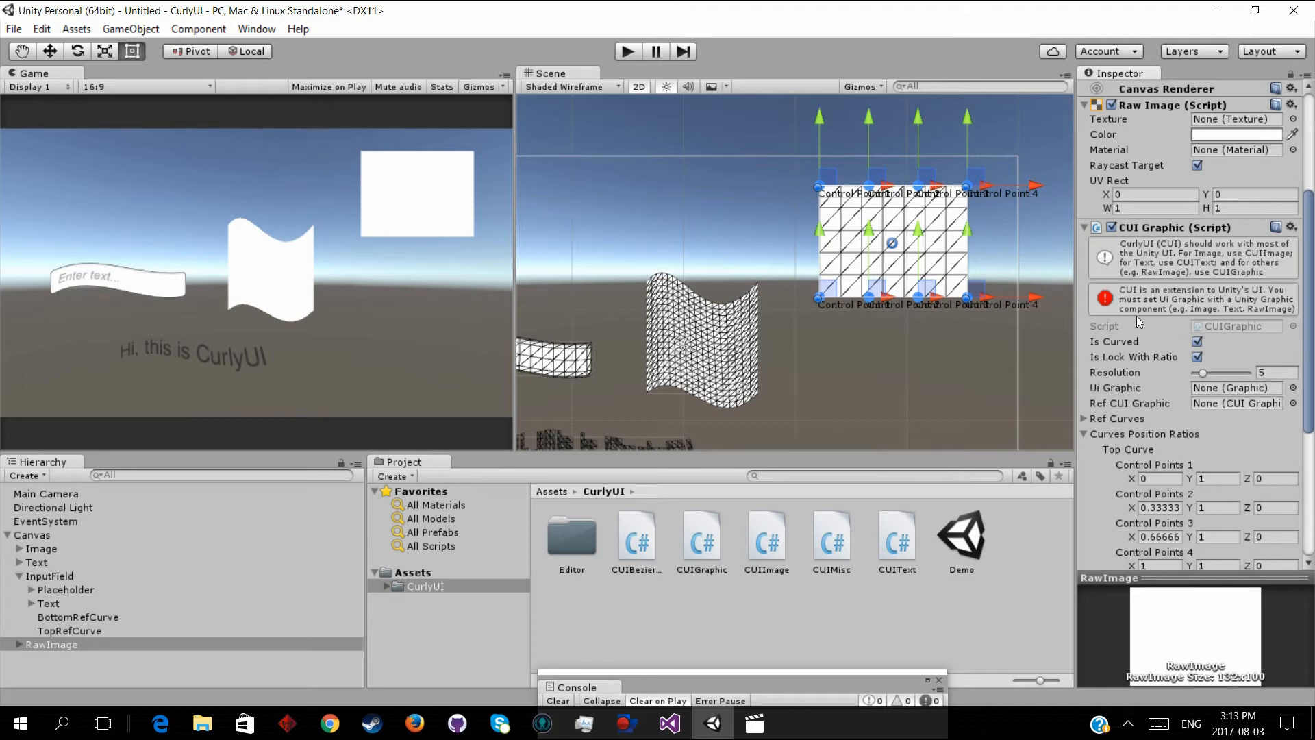
{"action": "left_click_drag", "start_coordinate": [868, 185], "coordinate": [862, 230]}
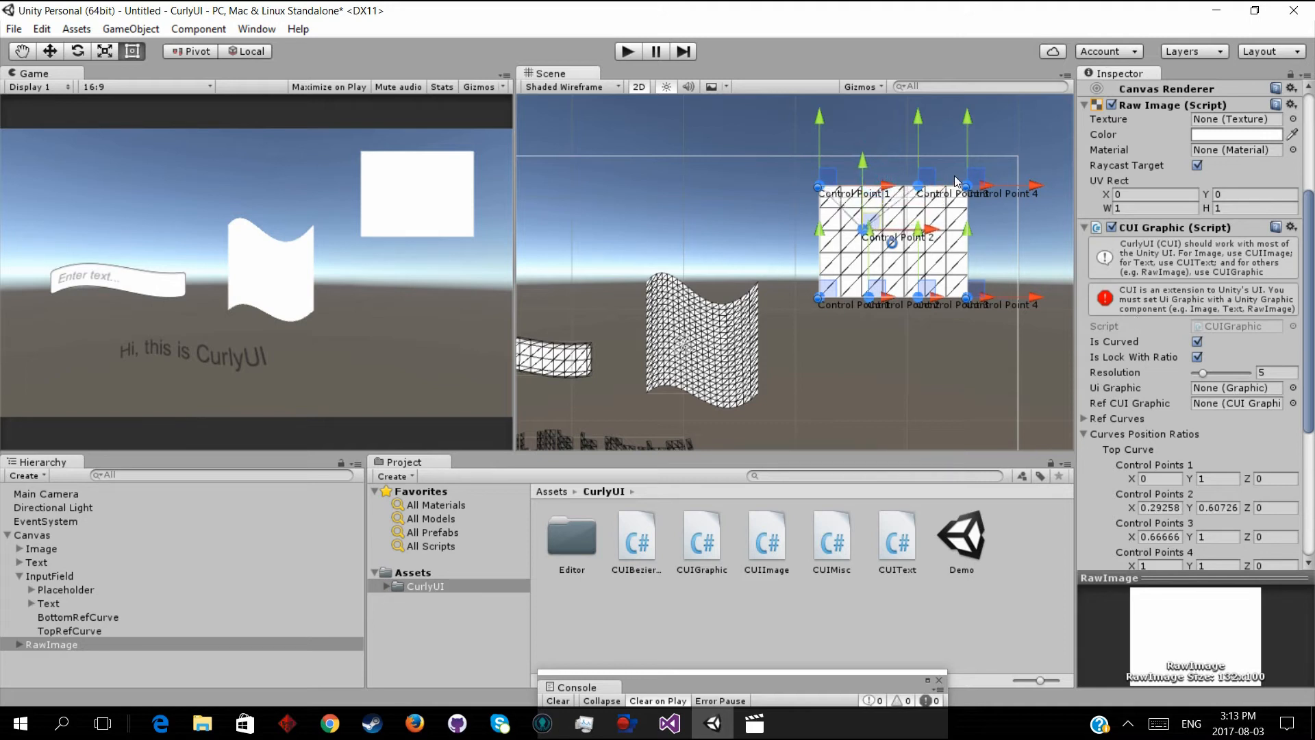
{"action": "left_click_drag", "start_coordinate": [930, 176], "coordinate": [925, 156]}
{"action": "left_click_drag", "start_coordinate": [928, 286], "coordinate": [924, 338]}
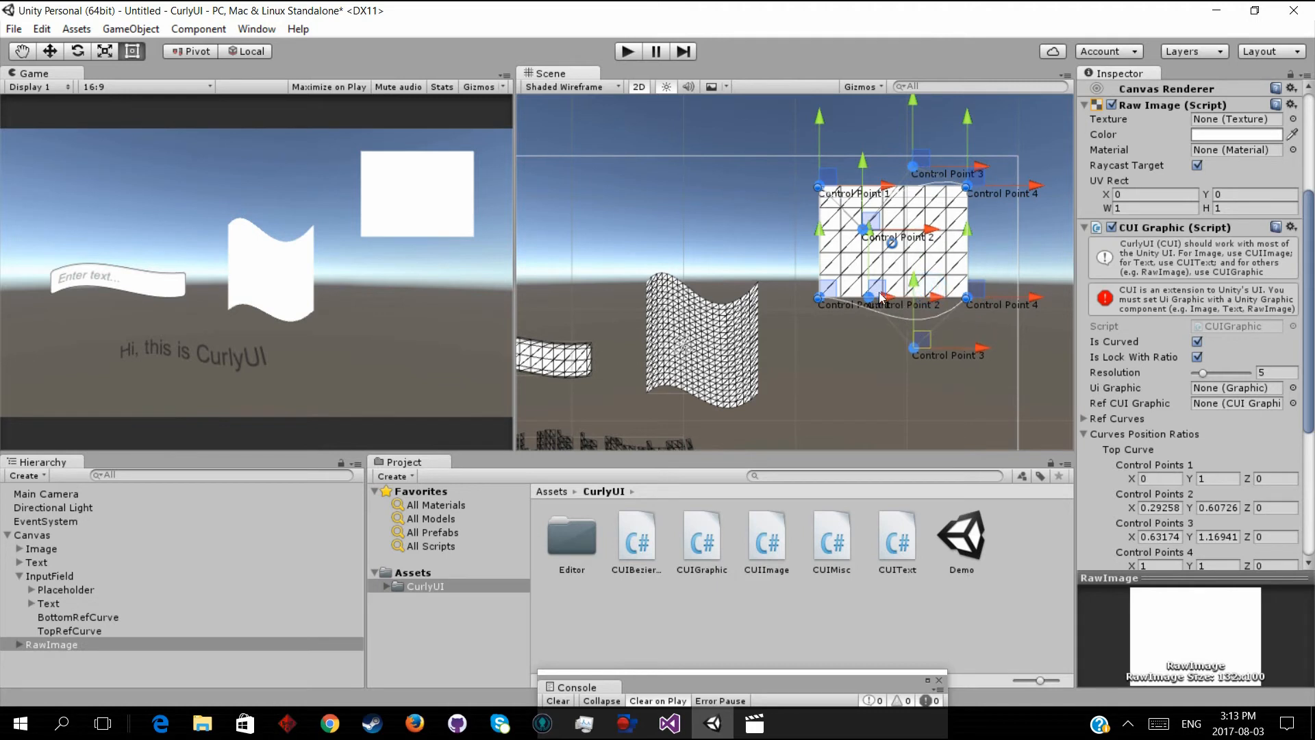
{"action": "left_click_drag", "start_coordinate": [881, 294], "coordinate": [868, 289]}
Assign the RawImage as the CUI Graphic's Ui Graphic and raise its Resolution to about 11.2
{"action": "scroll", "coordinate": [1148, 346], "scroll_direction": "down", "scroll_amount": 3}
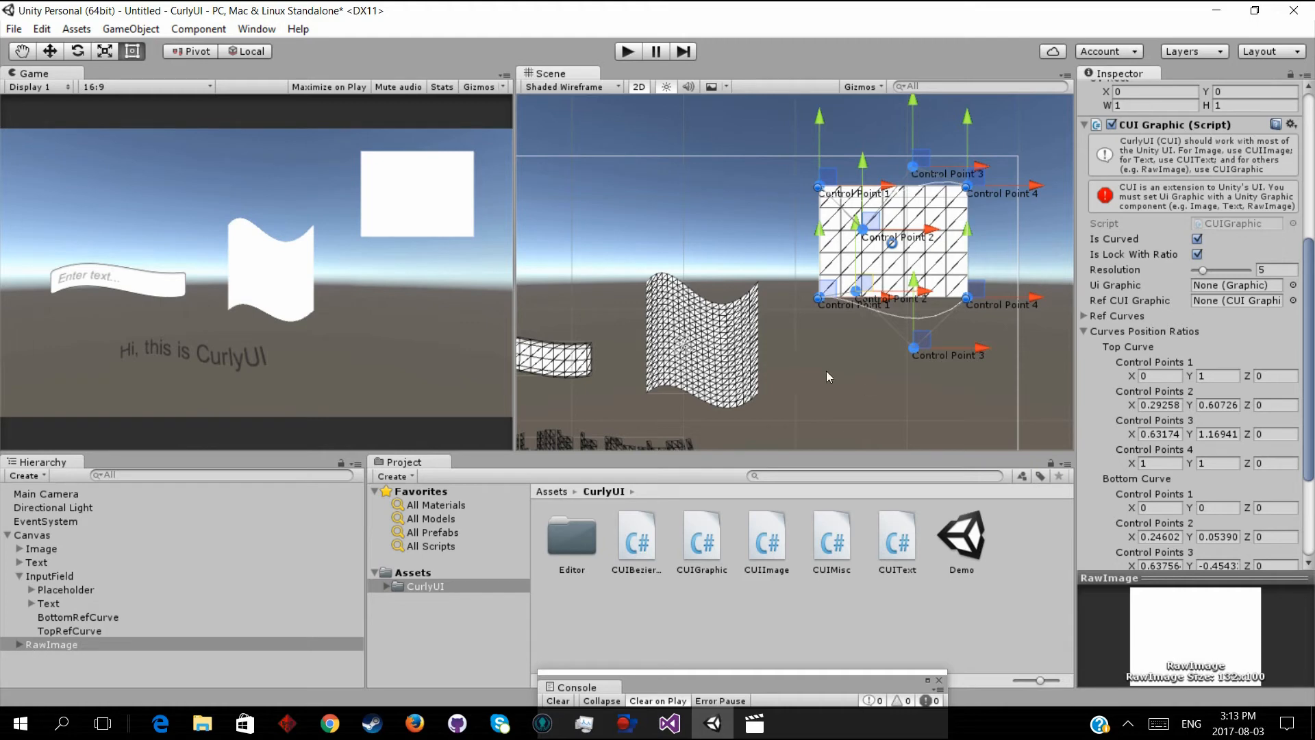
{"action": "left_click_drag", "start_coordinate": [59, 644], "coordinate": [1230, 285]}
{"action": "scroll", "coordinate": [1135, 301], "scroll_direction": "down", "scroll_amount": 3}
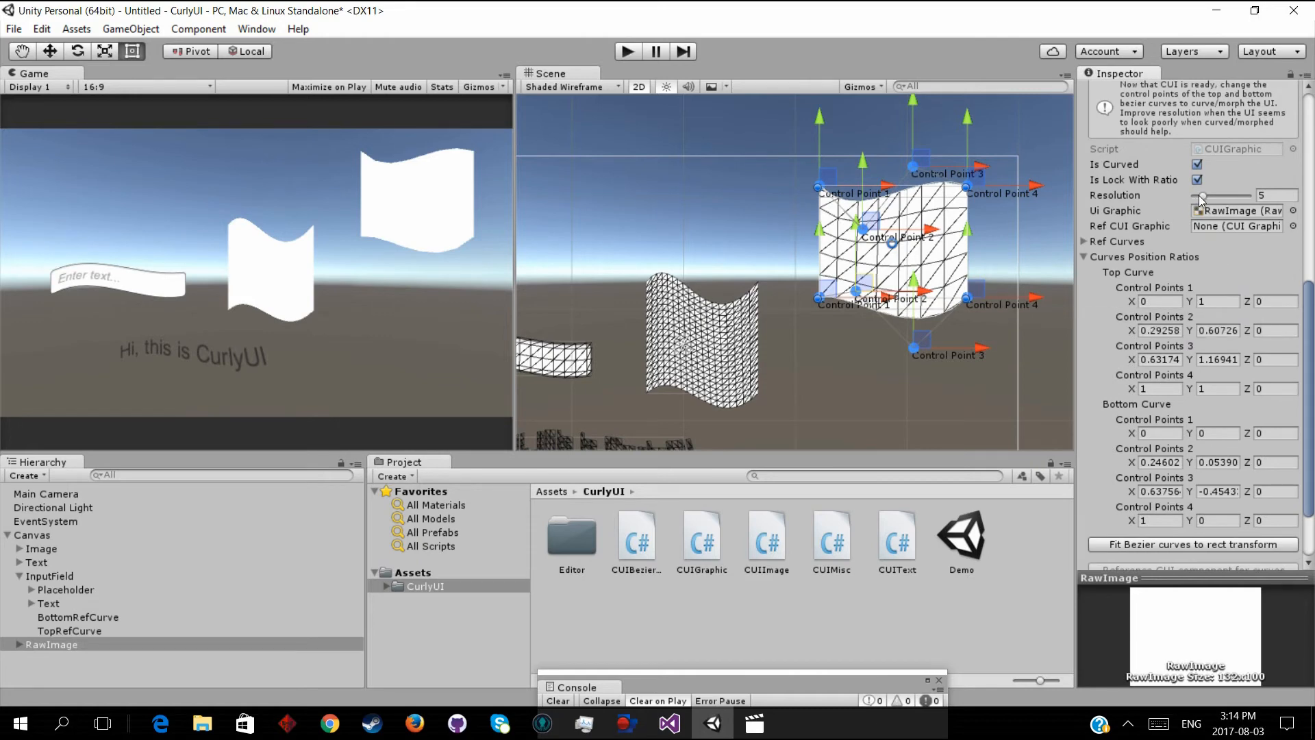
{"action": "left_click_drag", "start_coordinate": [1202, 196], "coordinate": [1214, 197]}
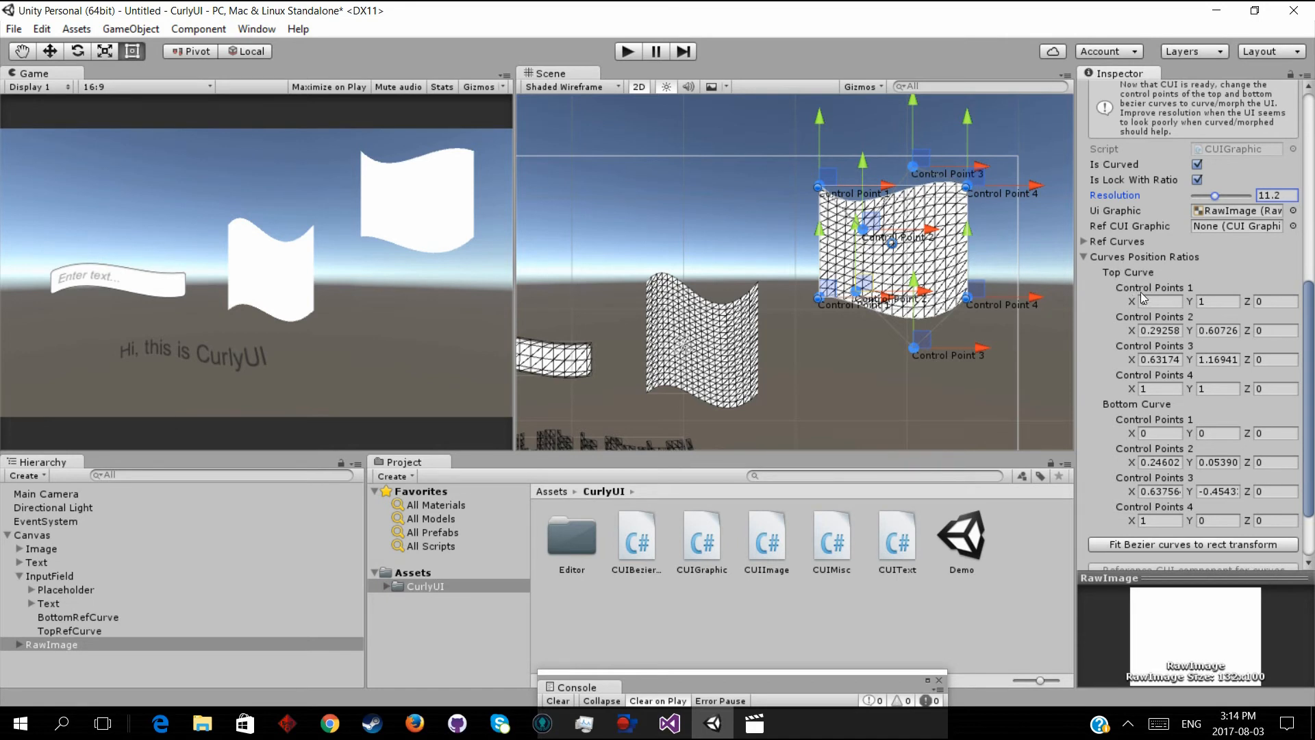
Adjust the X position ratio of Control Point 1 on the RawImage's top curve
{"action": "scroll", "coordinate": [1141, 298], "scroll_direction": "down", "scroll_amount": 2}
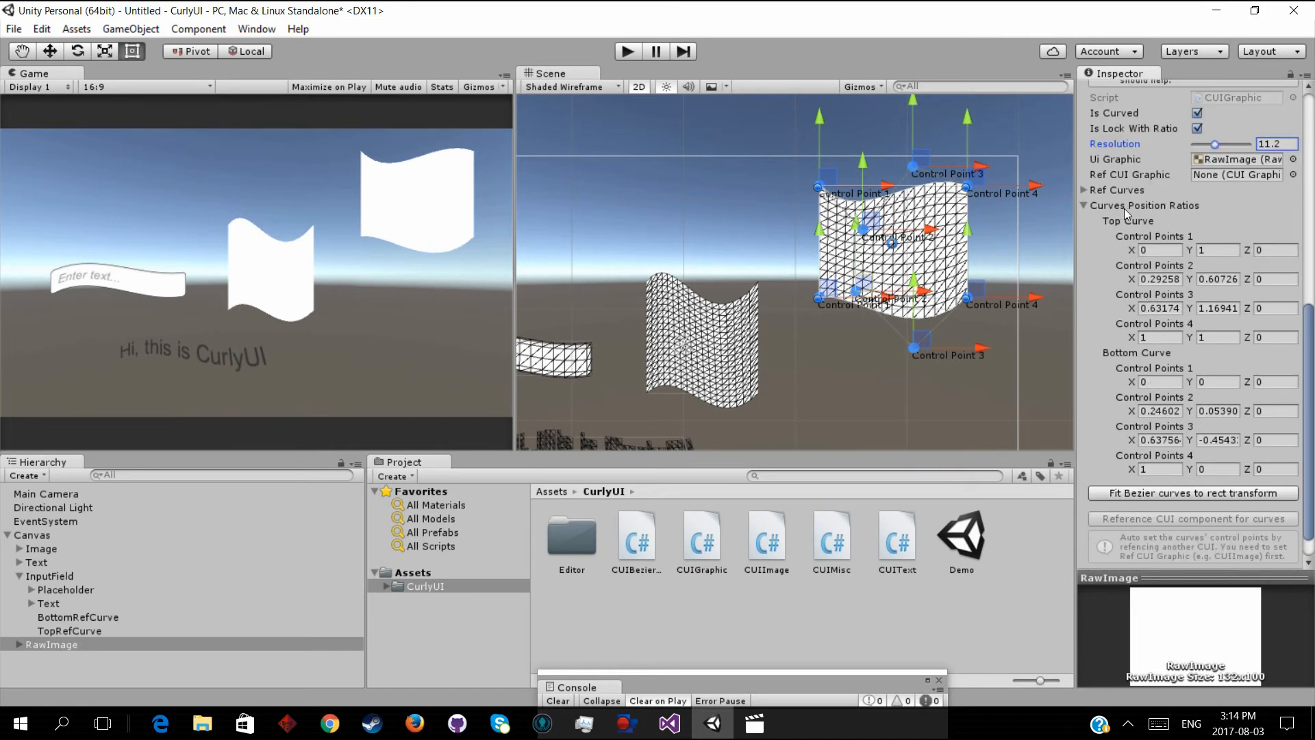
{"action": "left_click_drag", "start_coordinate": [1131, 250], "coordinate": [1123, 250]}
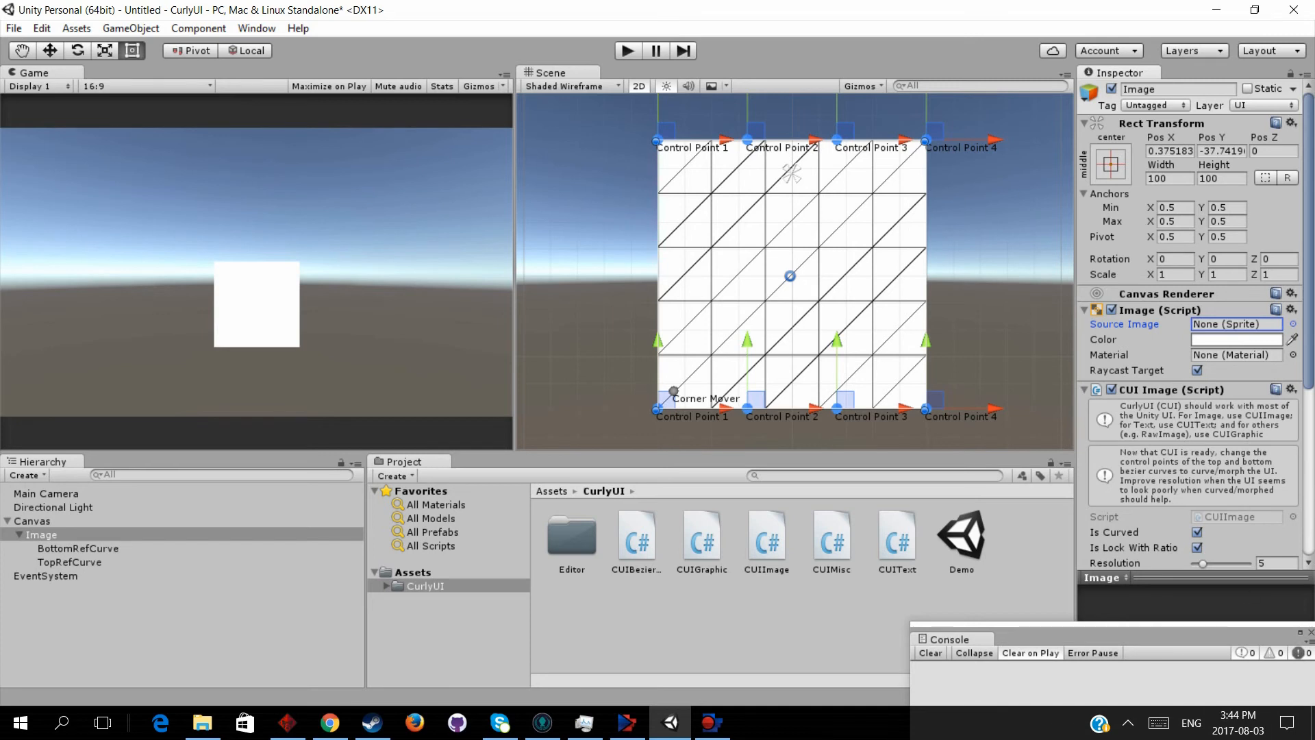
Set the Image's Source Image to the Background sprite and its Image Type to Tiled
{"action": "left_click", "coordinate": [1293, 325]}
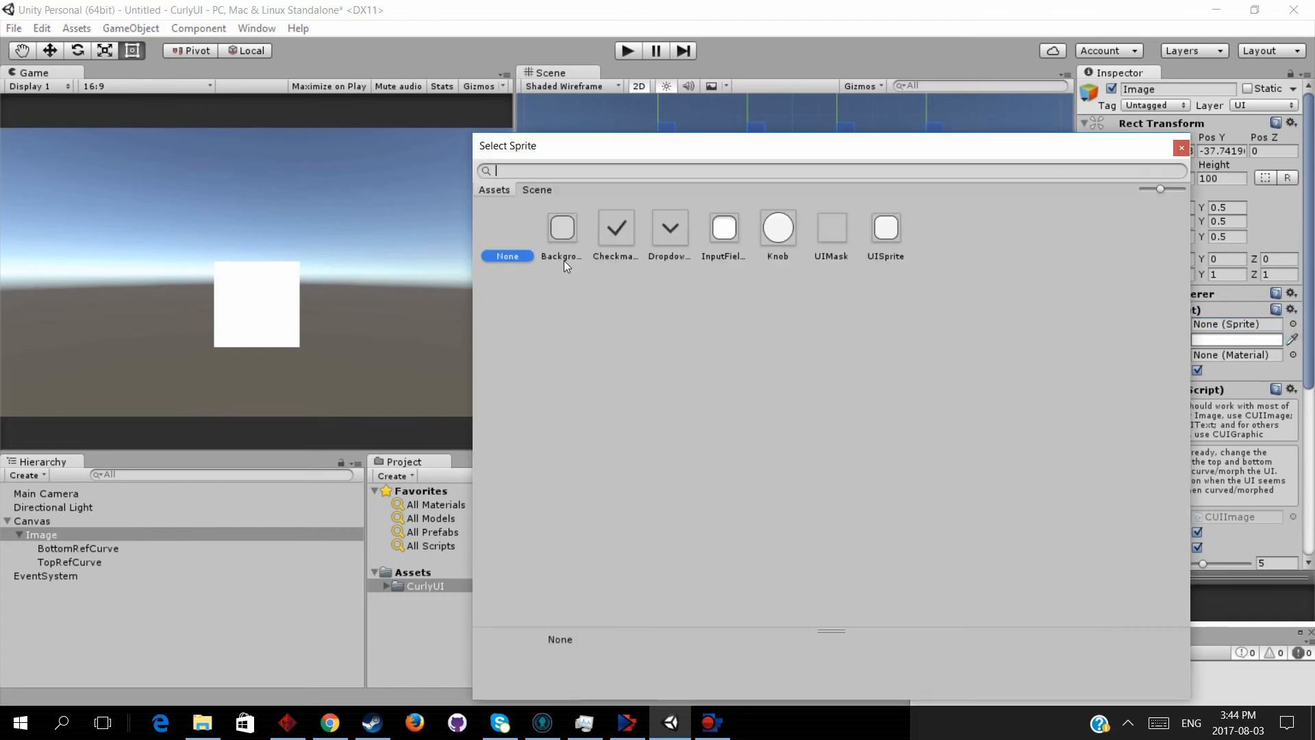
{"action": "double_click", "coordinate": [563, 228]}
{"action": "left_click", "coordinate": [1251, 385]}
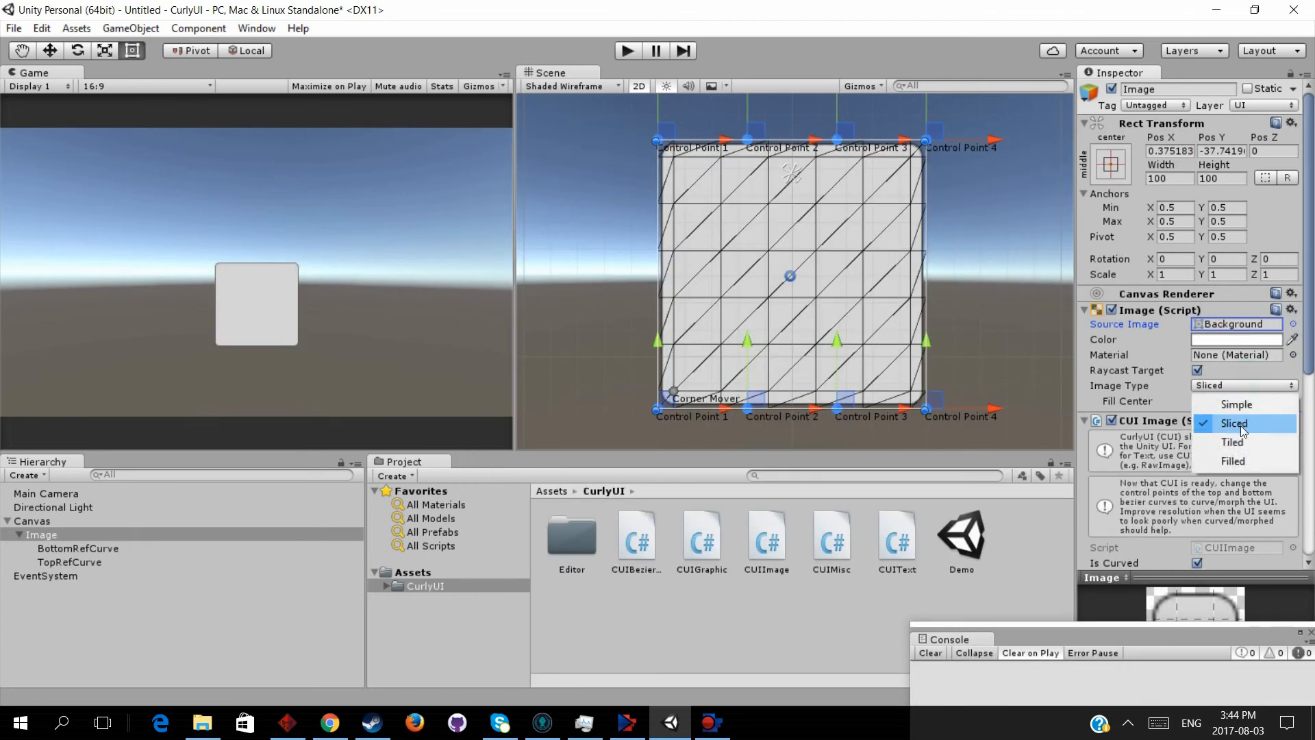
{"action": "left_click", "coordinate": [1222, 443]}
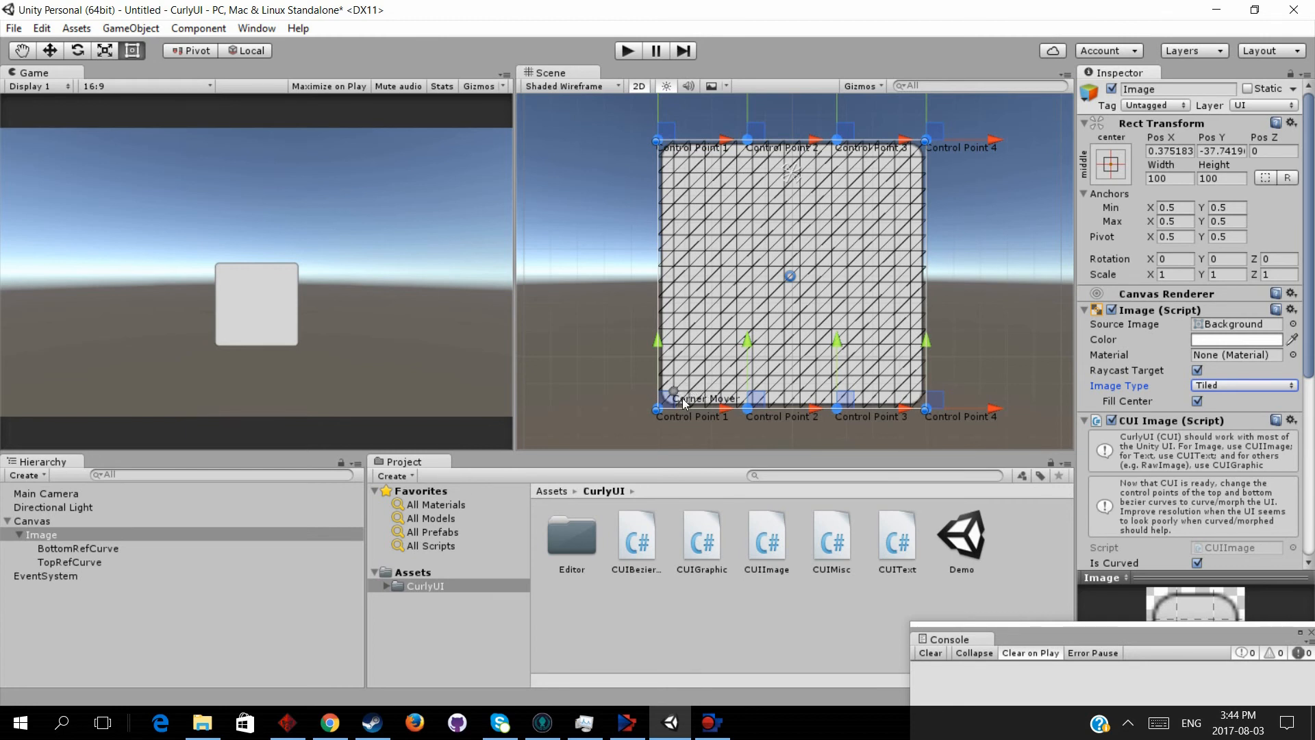
Curve the tiled Image by raising bottom Control Point 2, lowering bottom Control Point 3, and lowering top Control Points 2 and 3
{"action": "left_click_drag", "start_coordinate": [677, 395], "coordinate": [746, 369]}
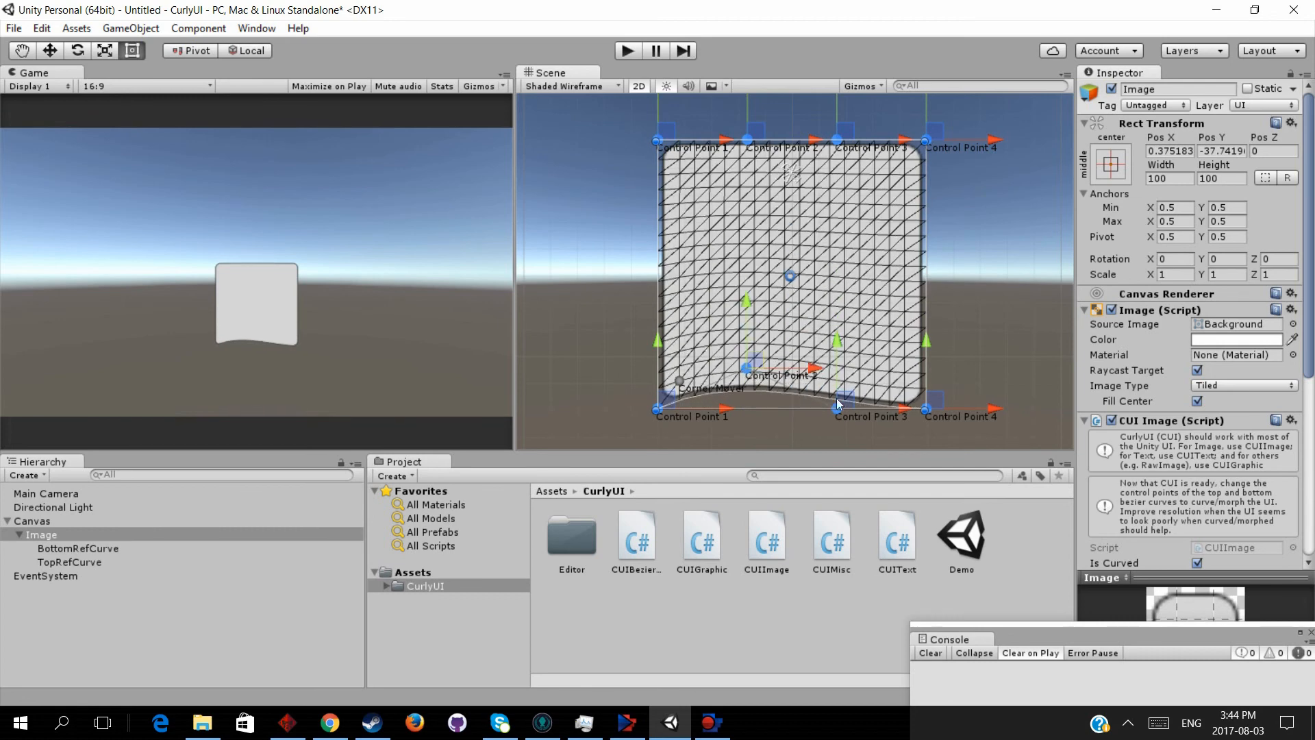
{"action": "left_click_drag", "start_coordinate": [848, 403], "coordinate": [809, 433]}
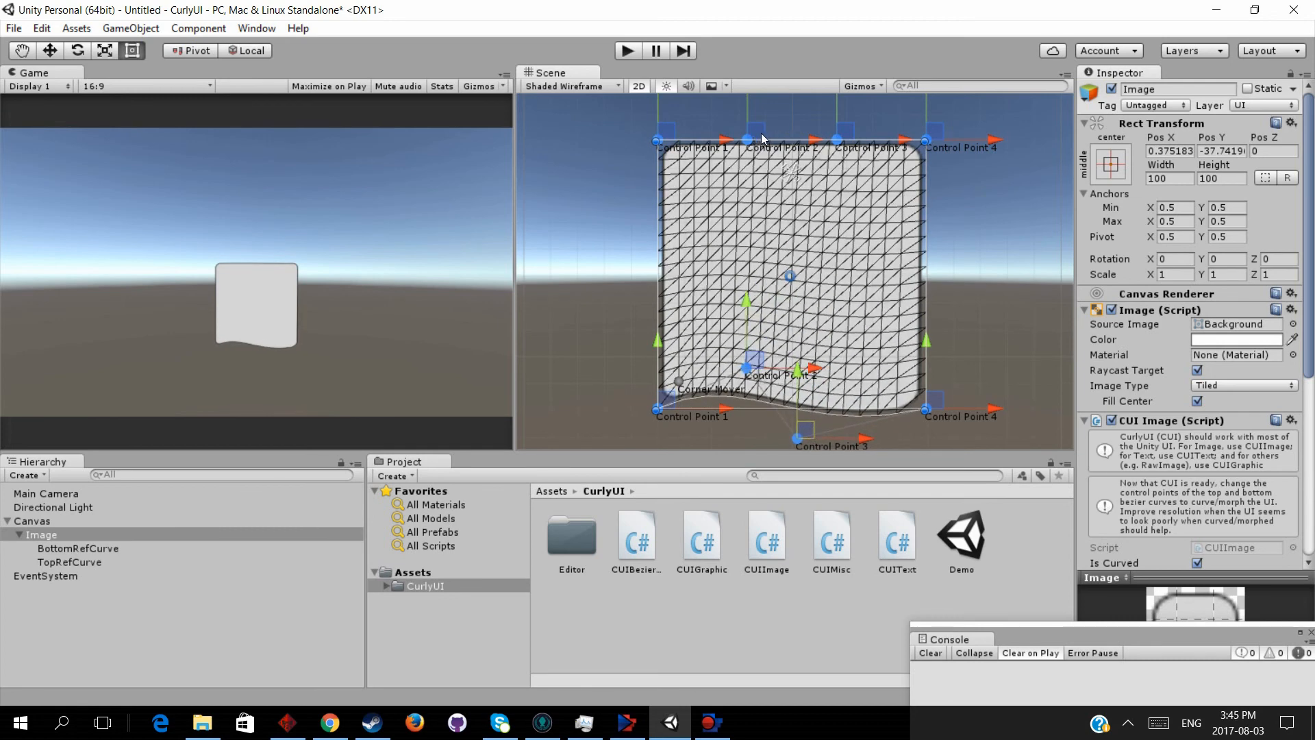
{"action": "left_click_drag", "start_coordinate": [764, 136], "coordinate": [774, 186]}
{"action": "left_click_drag", "start_coordinate": [854, 134], "coordinate": [861, 258]}
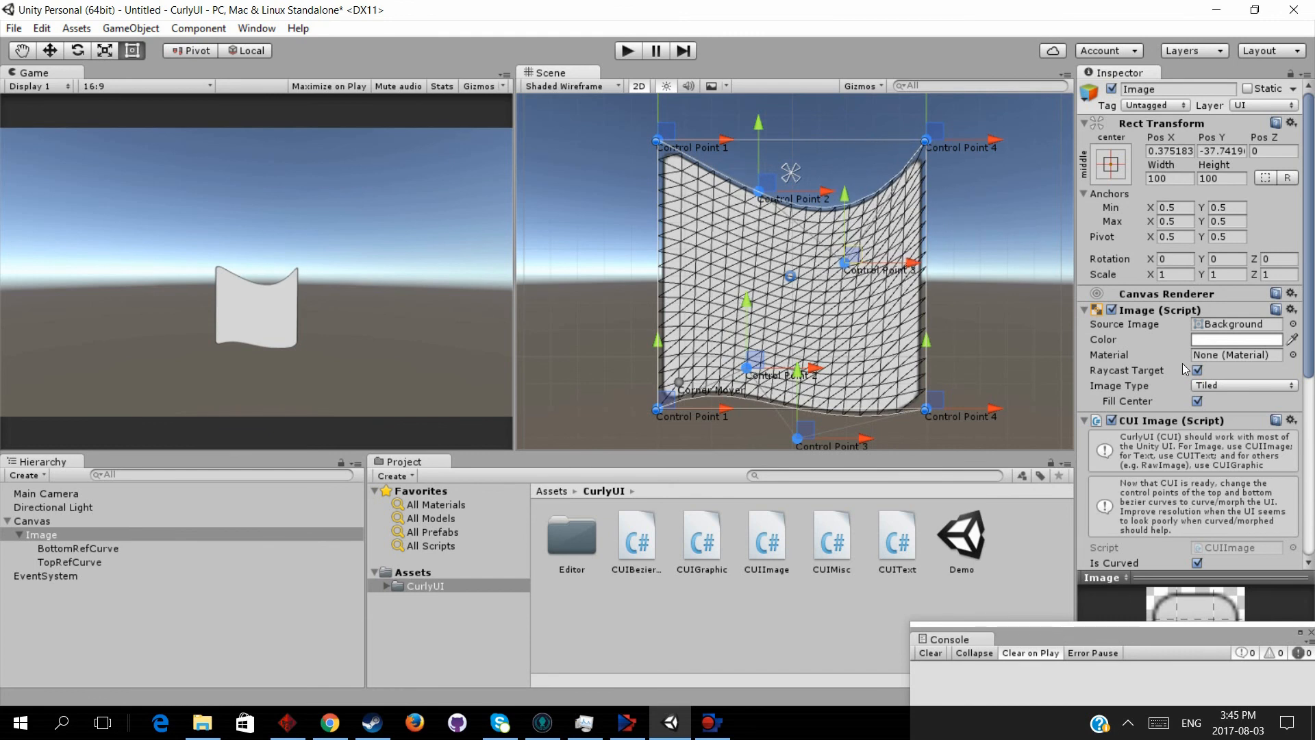
Switch the Image Type to Sliced and adjust the Resolution of the CUI Image component
{"action": "left_click", "coordinate": [1210, 384]}
{"action": "left_click", "coordinate": [1233, 422]}
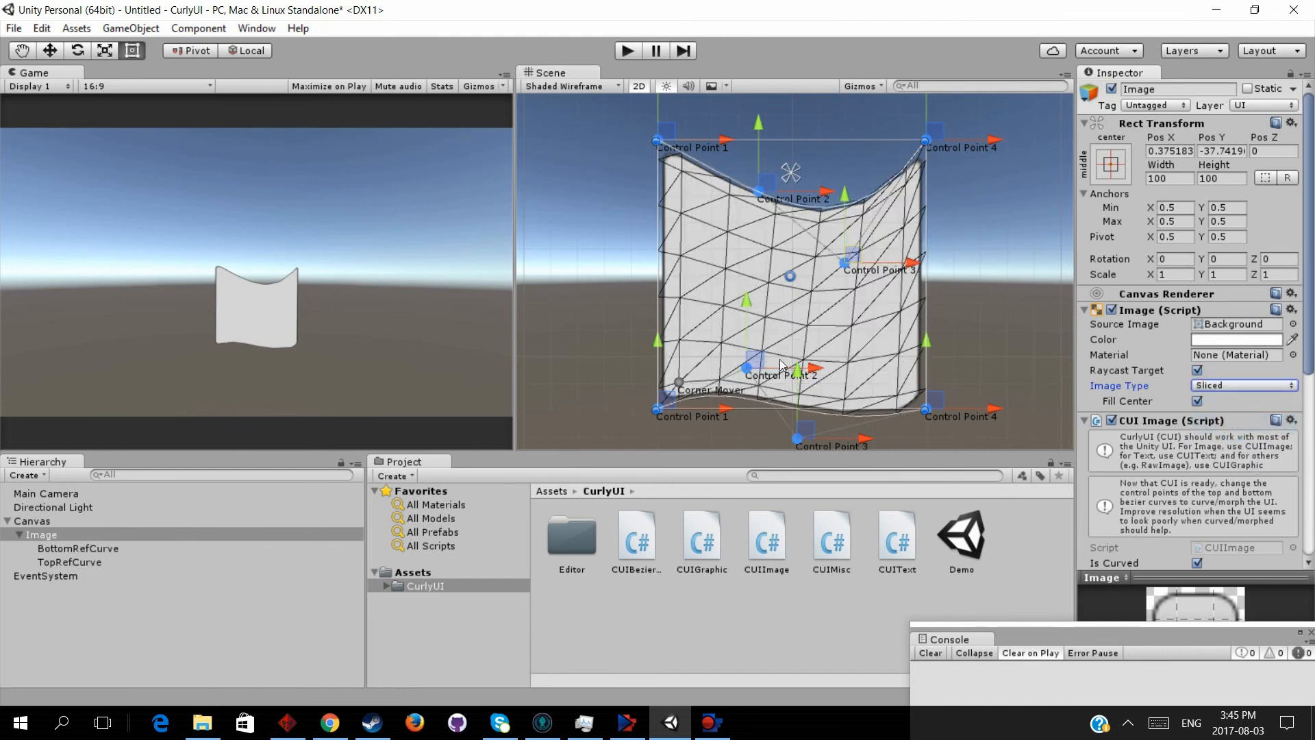
{"action": "scroll", "coordinate": [1267, 419], "scroll_direction": "down", "scroll_amount": 5}
{"action": "left_click", "coordinate": [1216, 439]}
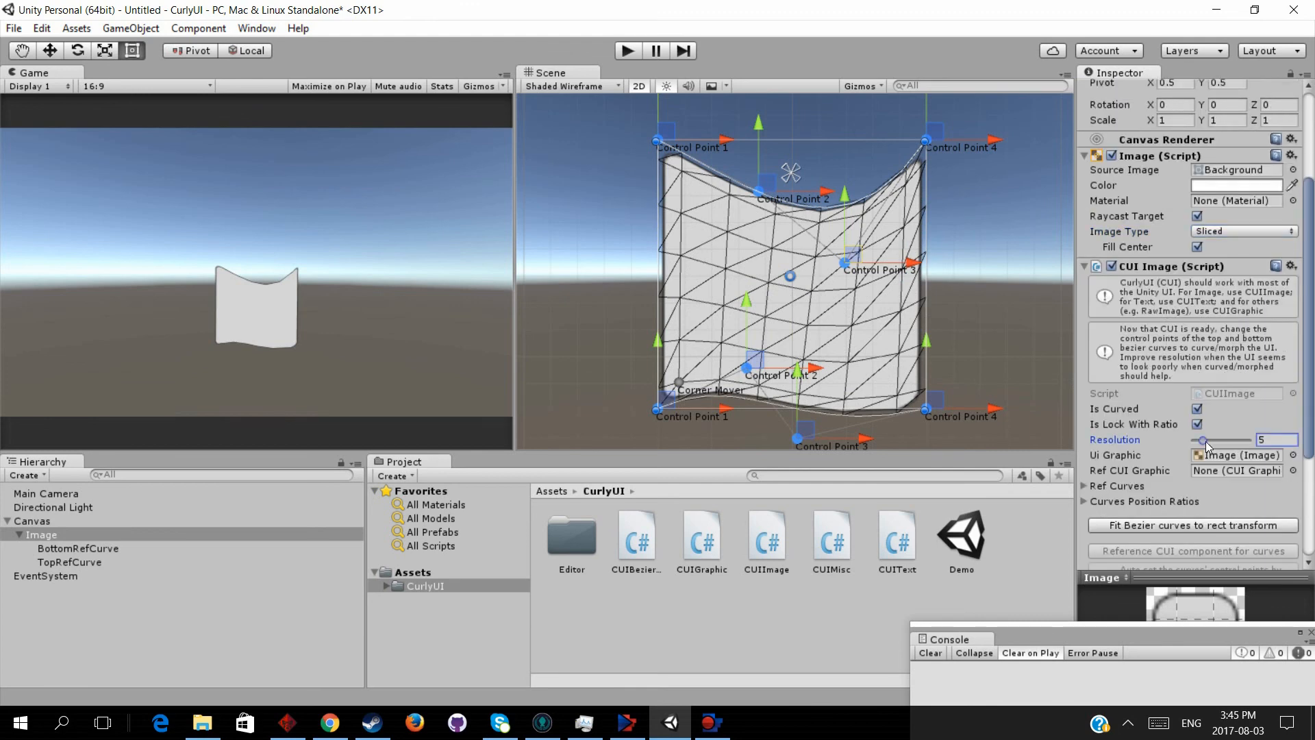